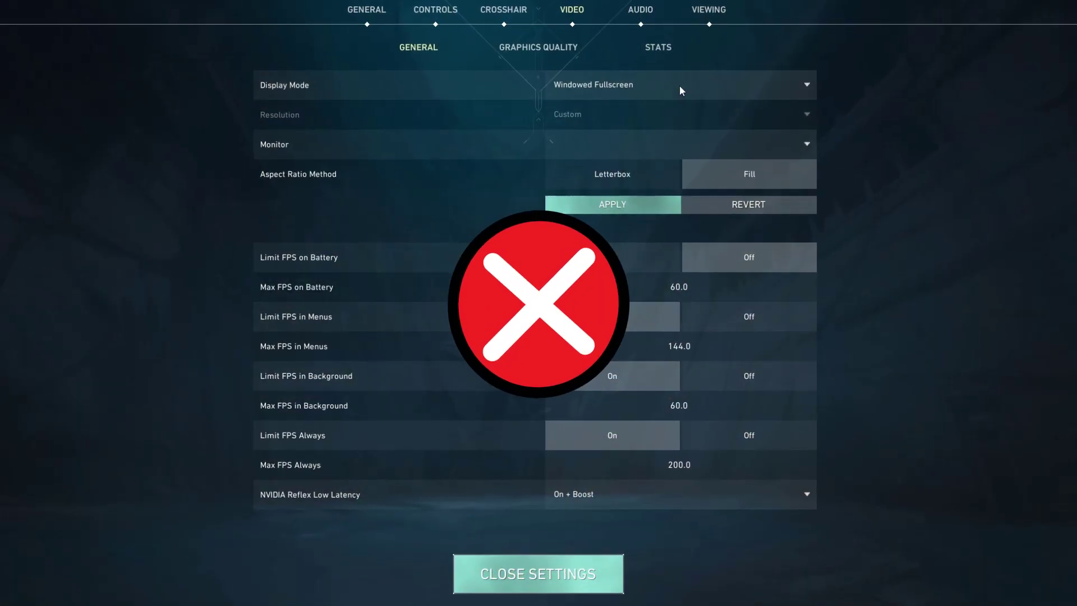
Step: Keep VALORANT at Windowed Fullscreen, then choose Disable device for the first Generic PnP Monitor
{"action": "left_click", "coordinate": [681, 89]}
{"action": "left_click", "coordinate": [607, 112]}
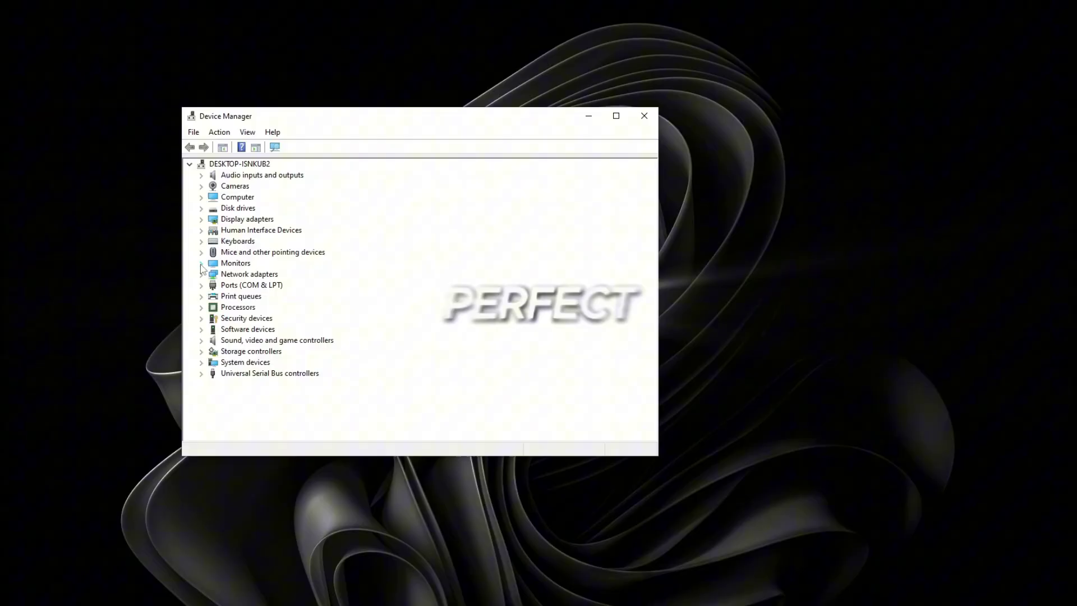
{"action": "left_click", "coordinate": [230, 263]}
{"action": "left_click", "coordinate": [201, 263]}
{"action": "left_click", "coordinate": [264, 274]}
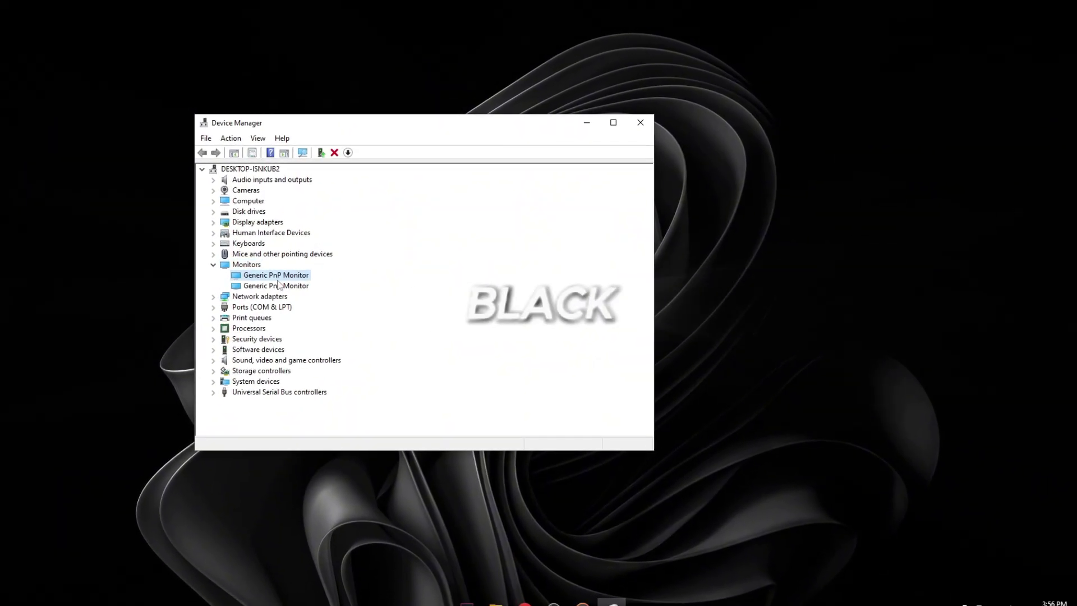
{"action": "right_click", "coordinate": [278, 275]}
{"action": "left_click", "coordinate": [348, 292]}
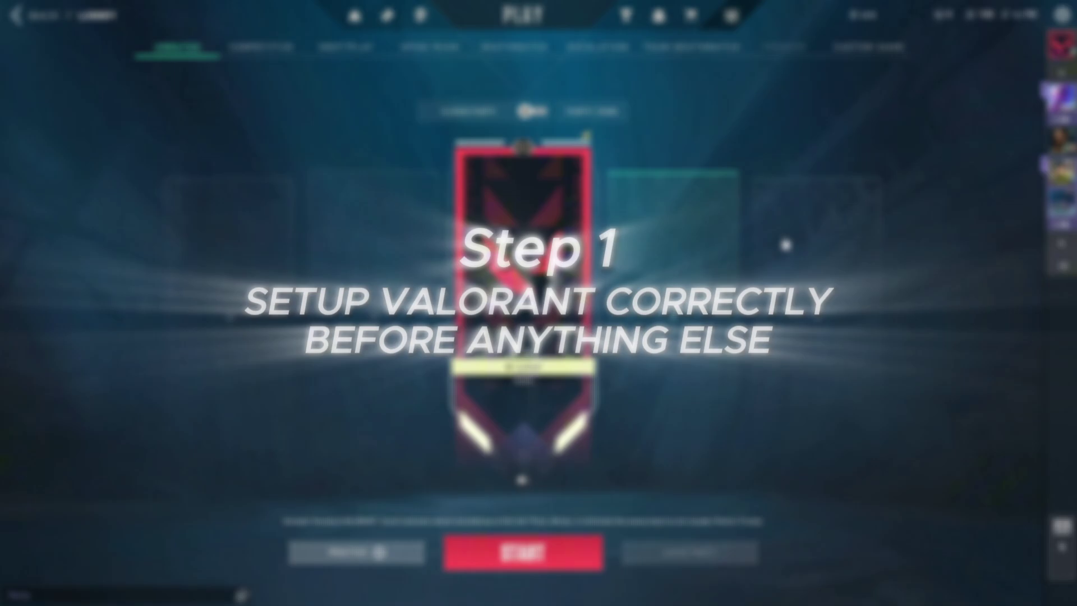
{"action": "left_click", "coordinate": [1060, 15]}
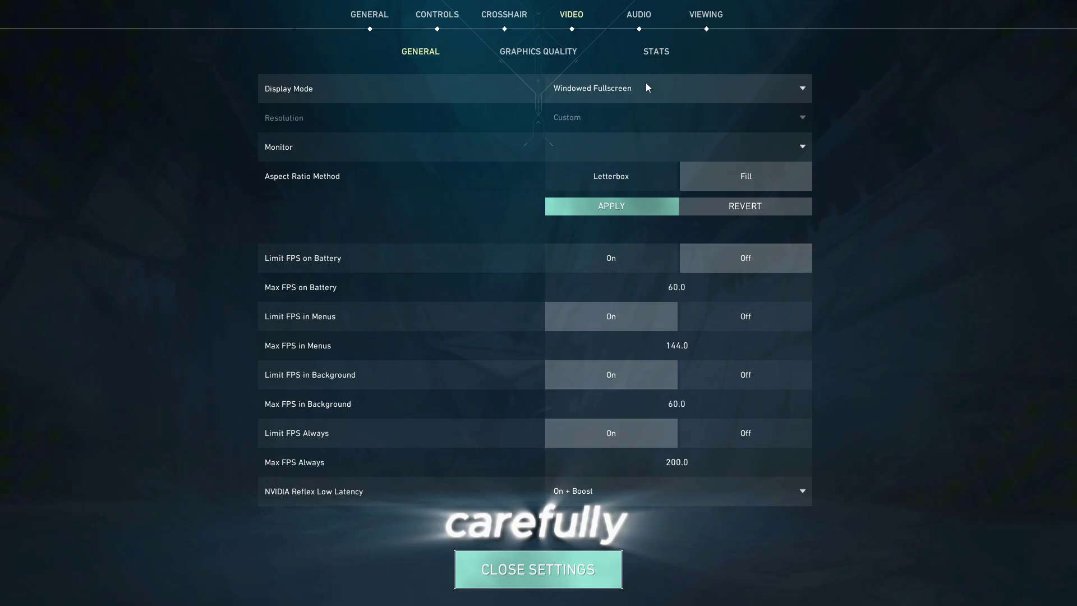
{"action": "left_click", "coordinate": [664, 90]}
{"action": "left_click", "coordinate": [620, 119]}
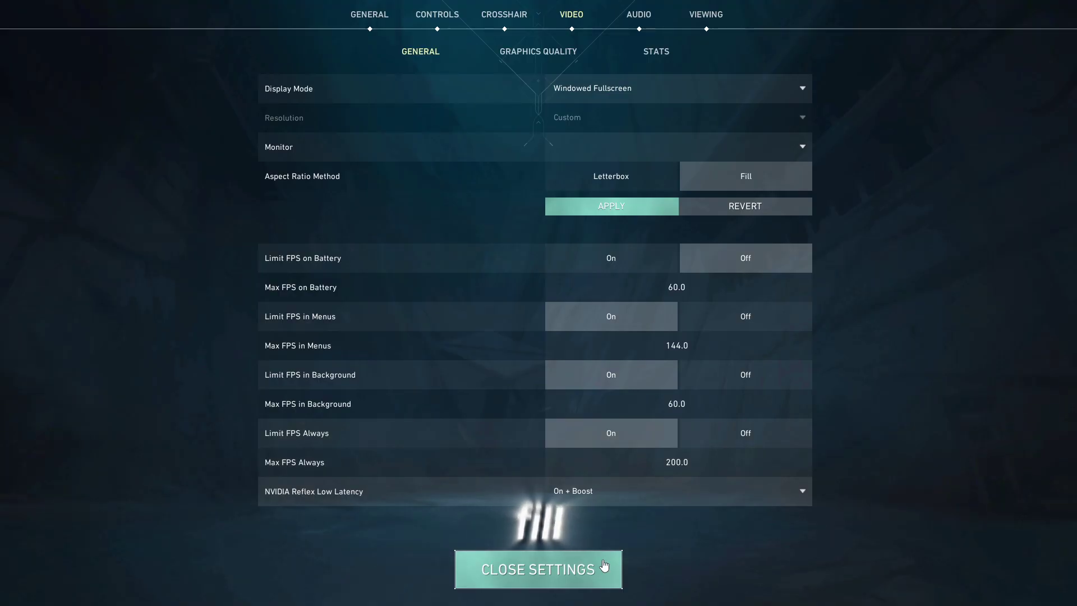
{"action": "left_click", "coordinate": [604, 565]}
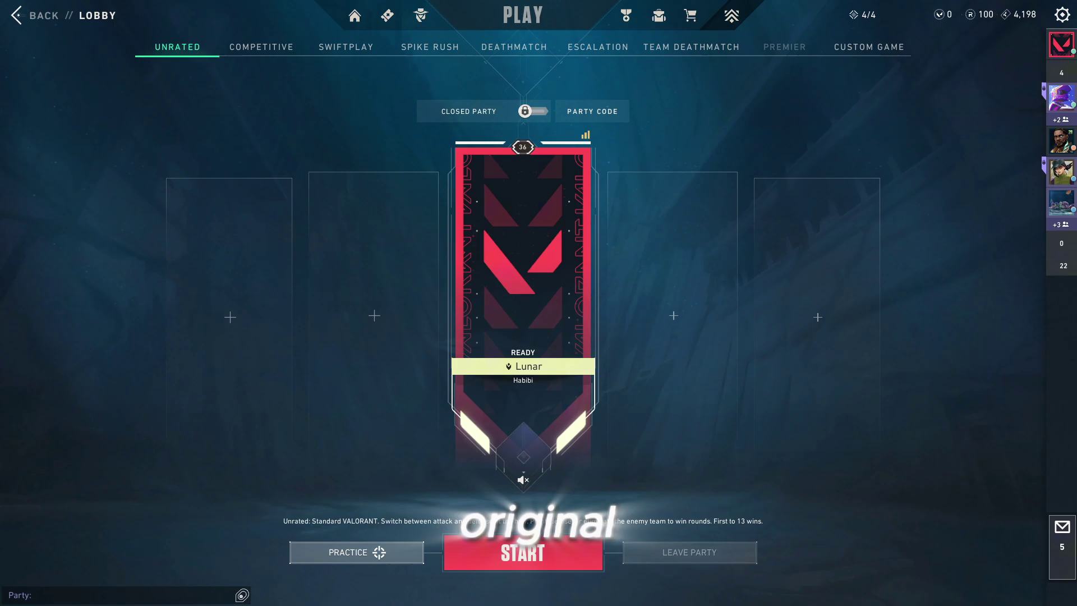
Step: Quit VALORANT to the desktop from the Esc menu
{"action": "key", "text": "Escape"}
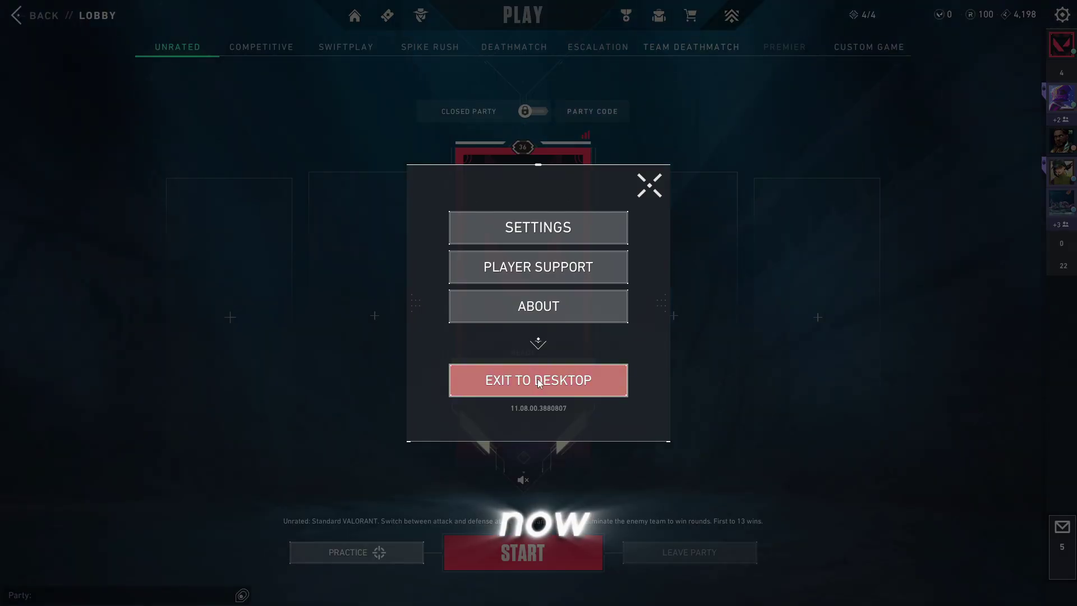
{"action": "left_click", "coordinate": [532, 380]}
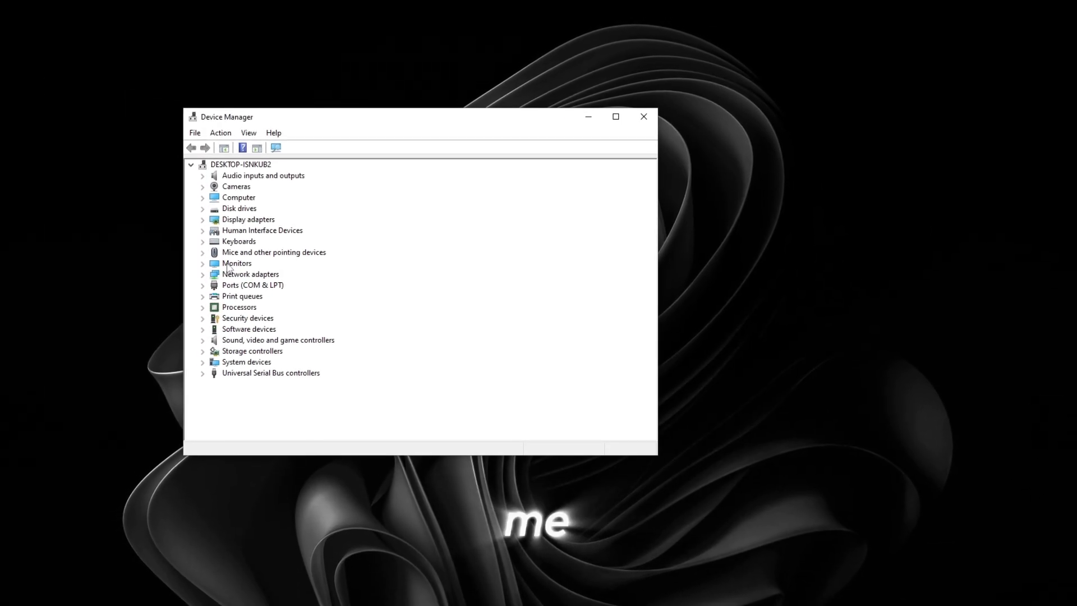
Step: Expand Monitors and start disabling the first Generic PnP Monitor
{"action": "double_click", "coordinate": [230, 263]}
{"action": "left_click", "coordinate": [264, 274]}
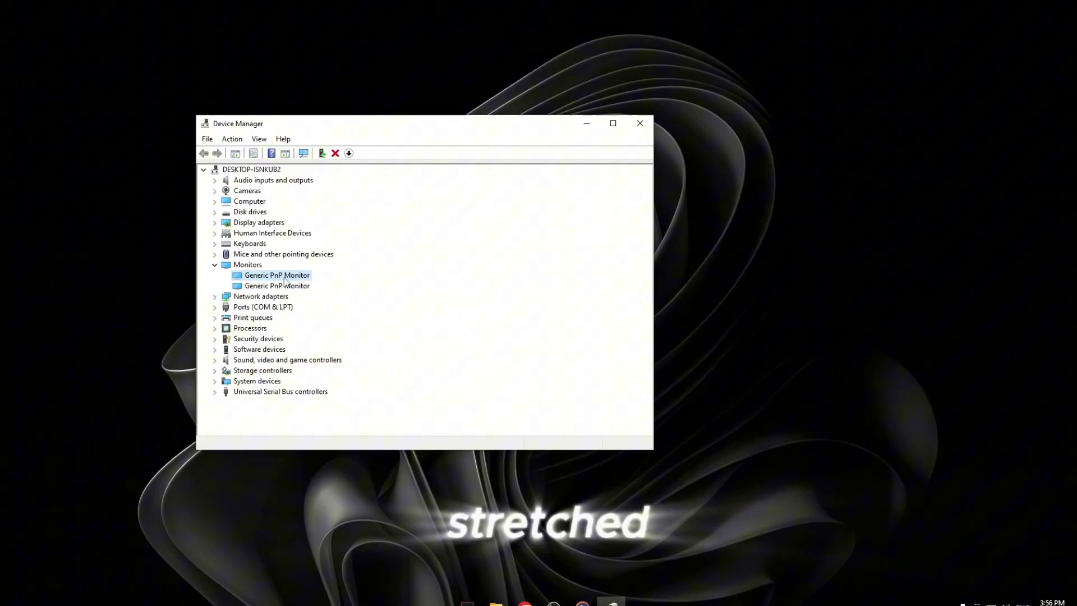
{"action": "right_click", "coordinate": [303, 276]}
{"action": "left_click", "coordinate": [381, 295]}
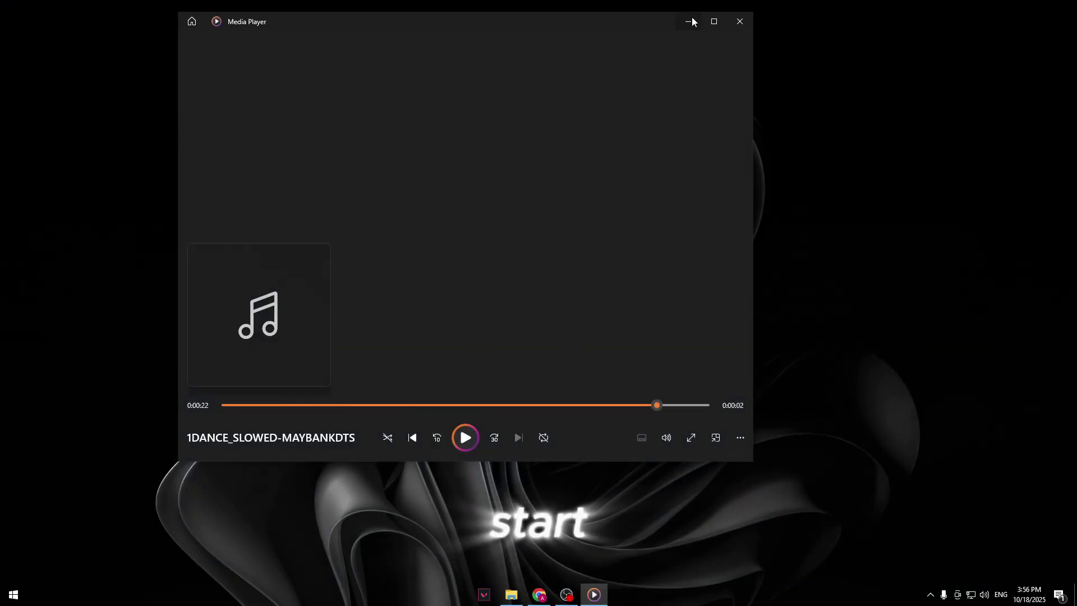
Step: Reopen Device Manager from a Start search for 'device' and reposition its window
{"action": "left_click", "coordinate": [690, 21]}
{"action": "left_click", "coordinate": [14, 595]}
{"action": "type", "text": "d"}
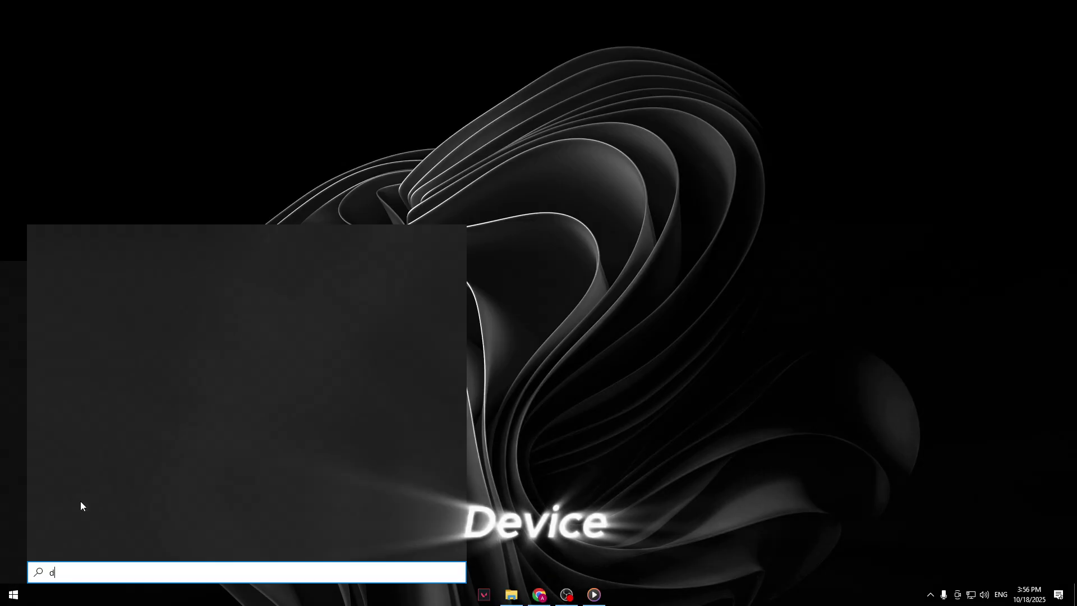
{"action": "type", "text": "evice"}
{"action": "left_click", "coordinate": [124, 292]}
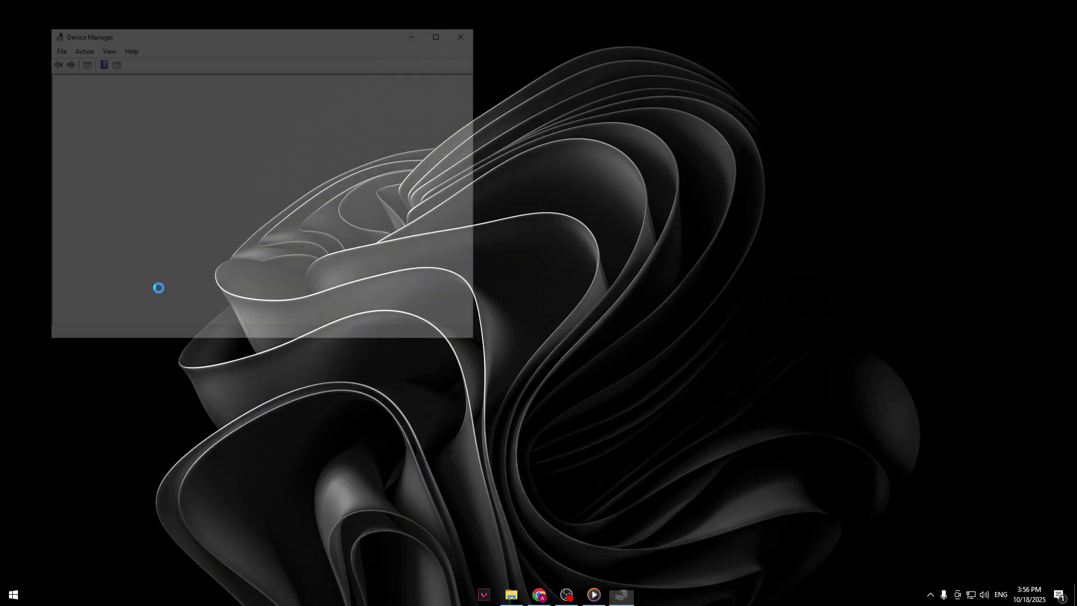
{"action": "left_click_drag", "start_coordinate": [202, 37], "coordinate": [517, 127]}
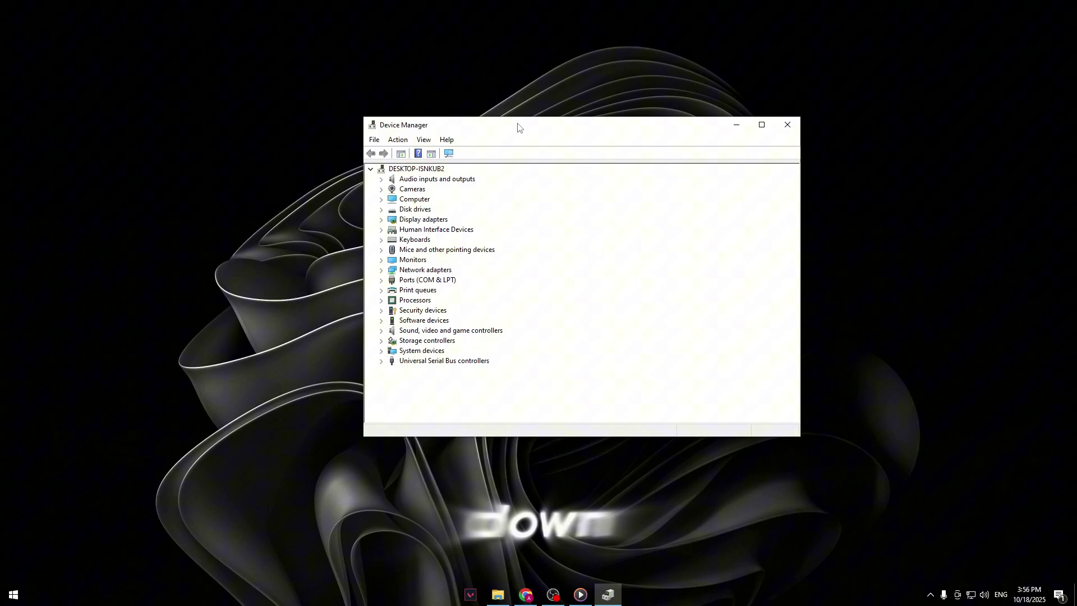
{"action": "double_click", "coordinate": [518, 127]}
{"action": "double_click", "coordinate": [137, 9]}
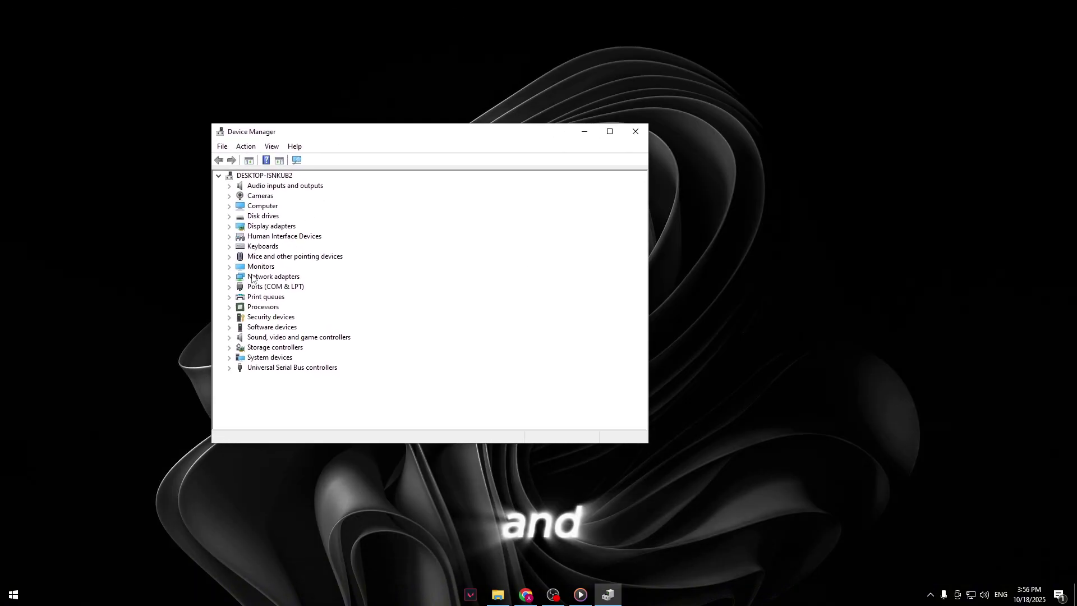
Step: Disable the first Generic PnP Monitor under Monitors and confirm with Yes
{"action": "left_click", "coordinate": [230, 268]}
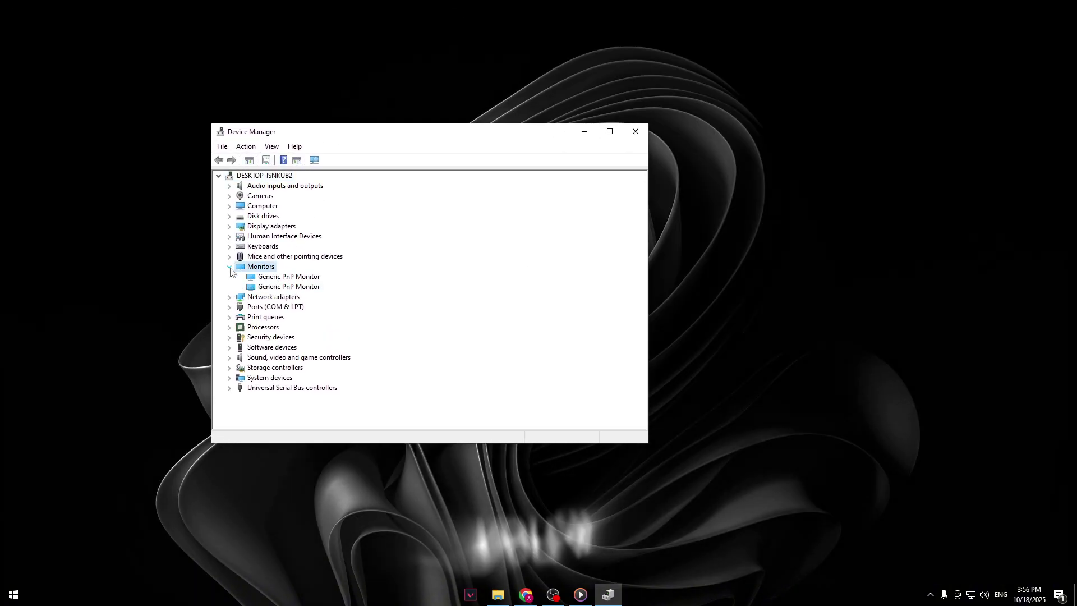
{"action": "left_click", "coordinate": [286, 277]}
{"action": "right_click", "coordinate": [292, 277]}
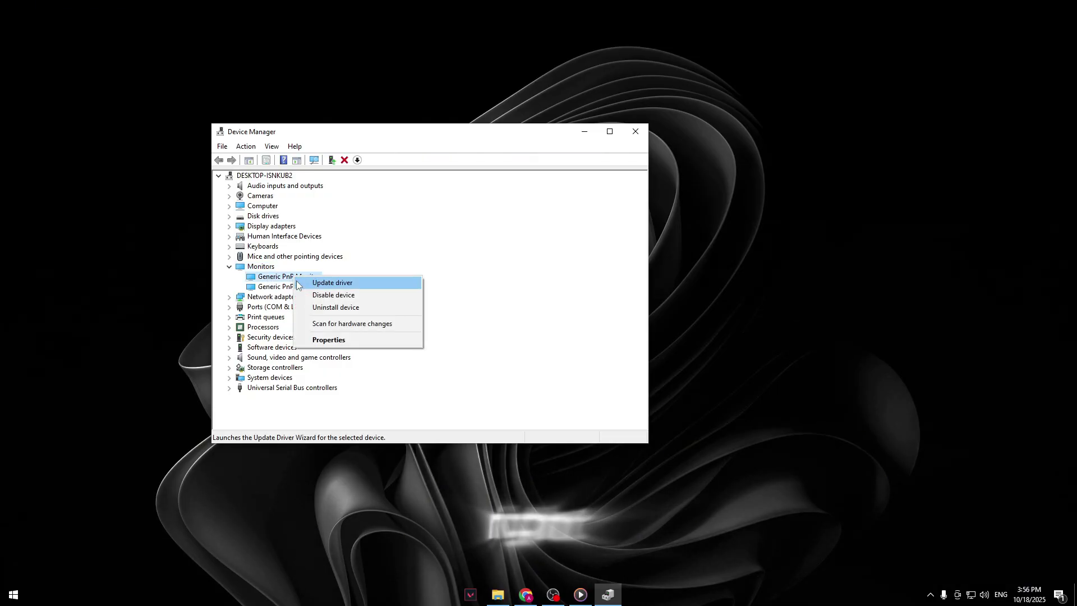
{"action": "left_click", "coordinate": [321, 295]}
{"action": "left_click", "coordinate": [547, 310]}
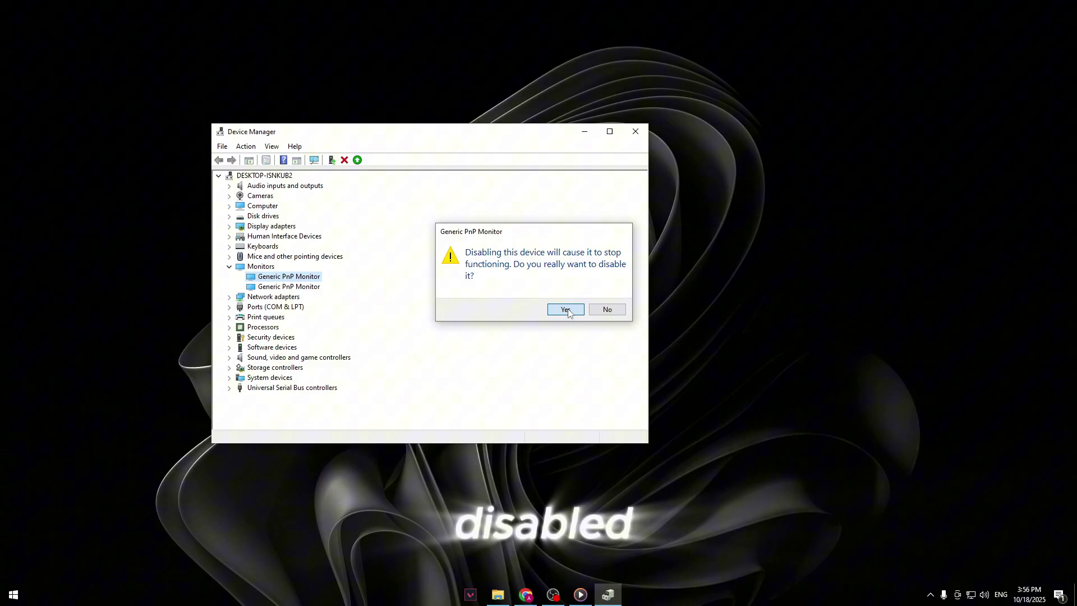
Step: Disable the second Generic PnP Monitor, confirm, and close Device Manager
{"action": "right_click", "coordinate": [287, 287]}
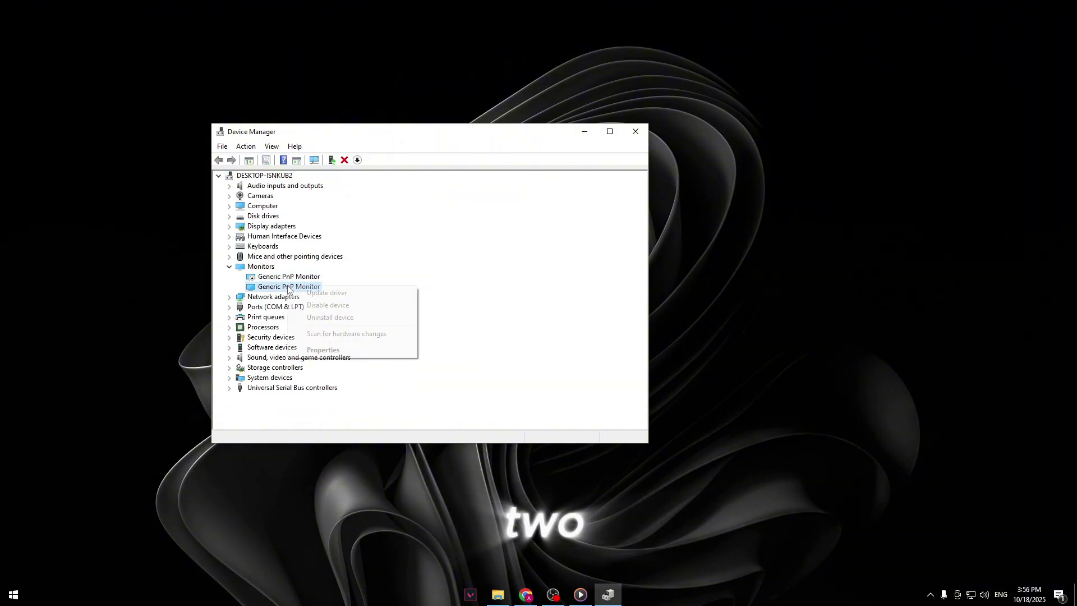
{"action": "left_click", "coordinate": [320, 304]}
{"action": "left_click", "coordinate": [563, 311]}
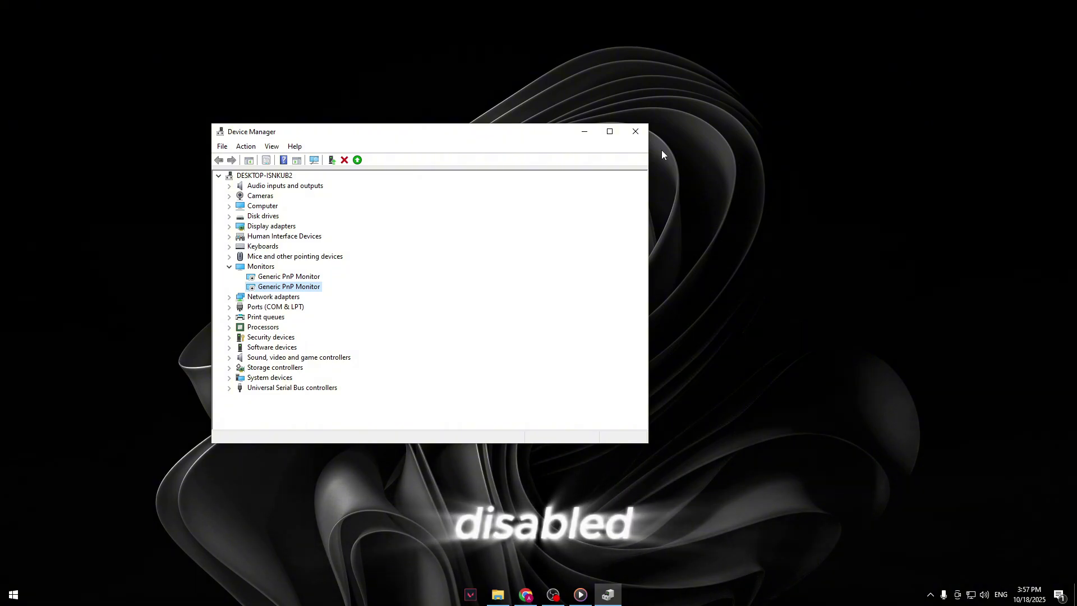
{"action": "left_click", "coordinate": [638, 135]}
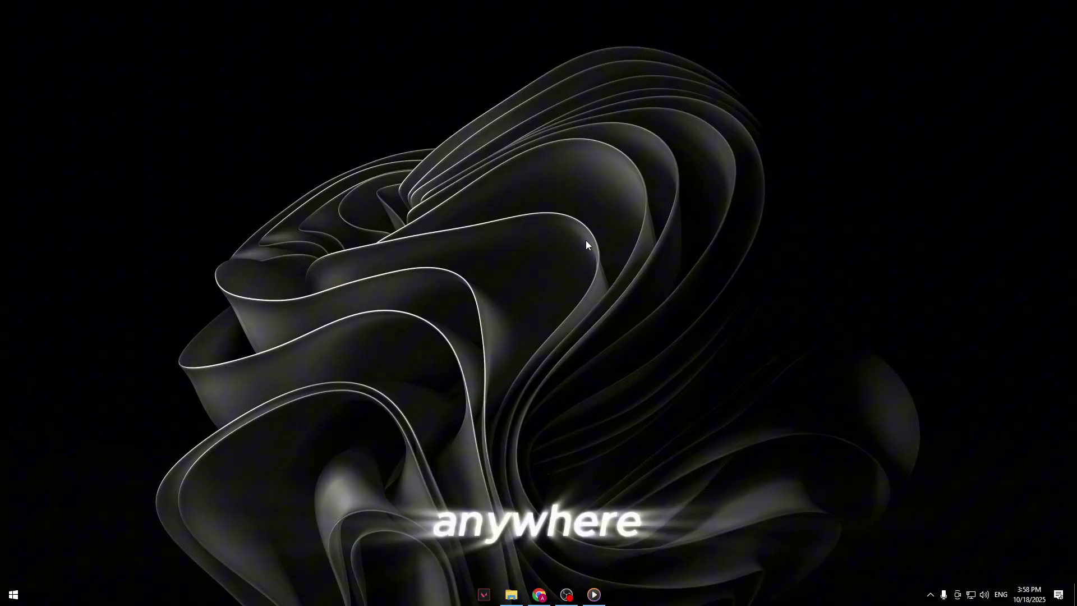
Step: Launch NVIDIA Control Panel from the desktop's right-click menu
{"action": "right_click", "coordinate": [585, 240]}
{"action": "left_click", "coordinate": [624, 355]}
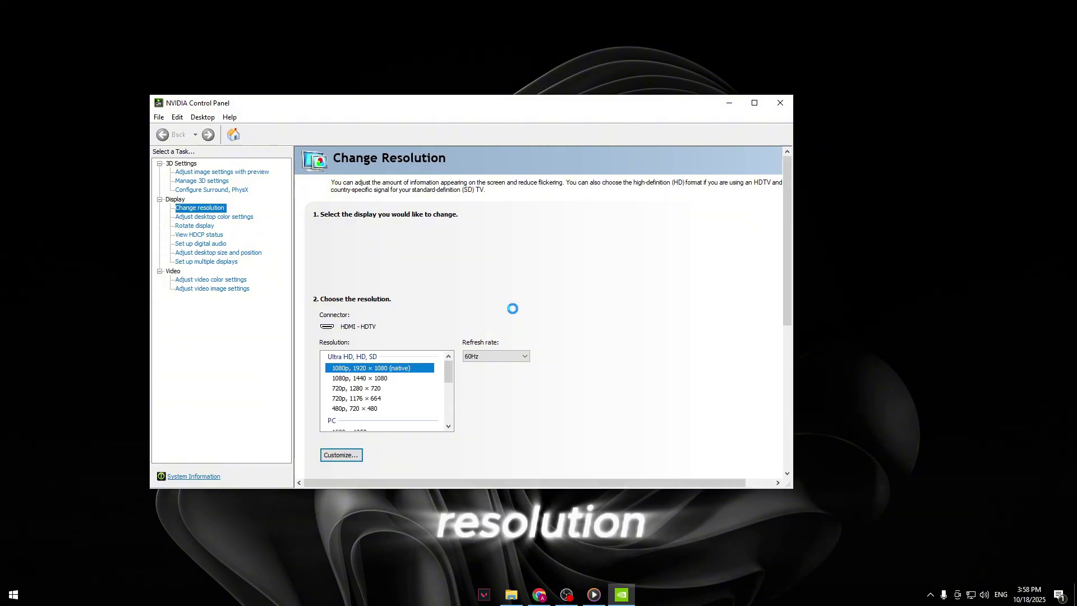
Step: Create and confirm a custom 1568 × 1080 resolution at 60Hz using Customize > Create Custom Resolution
{"action": "left_click", "coordinate": [343, 455]}
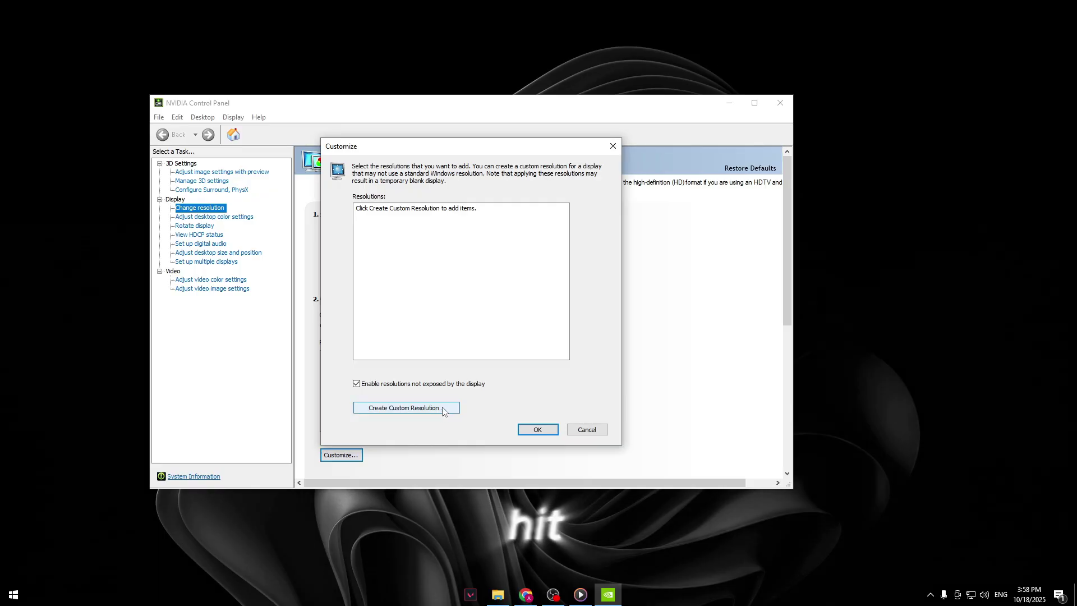
{"action": "left_click", "coordinate": [406, 408]}
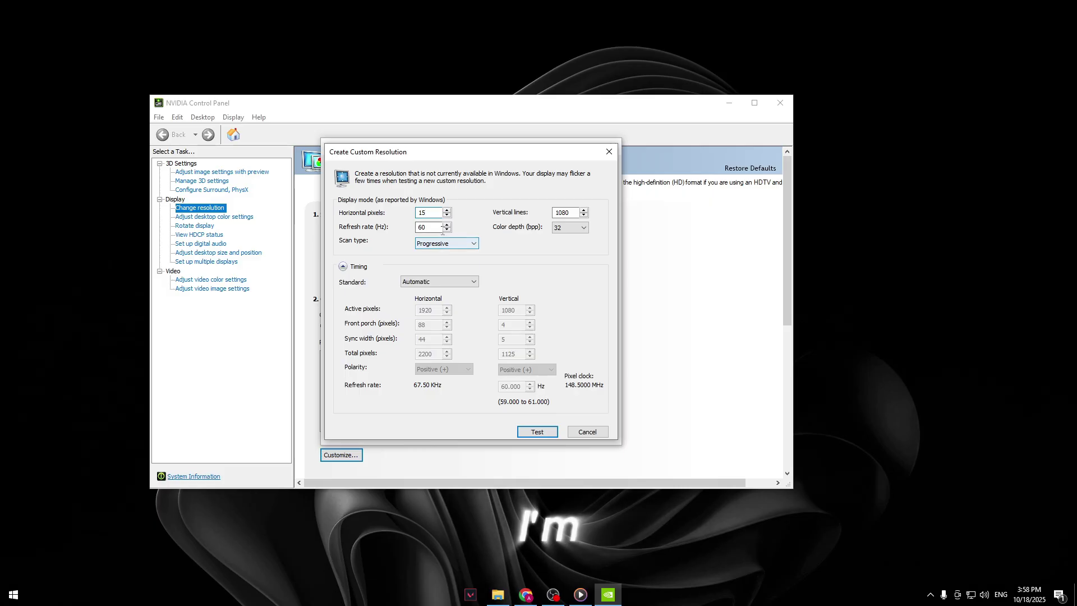
{"action": "type", "text": "8"}
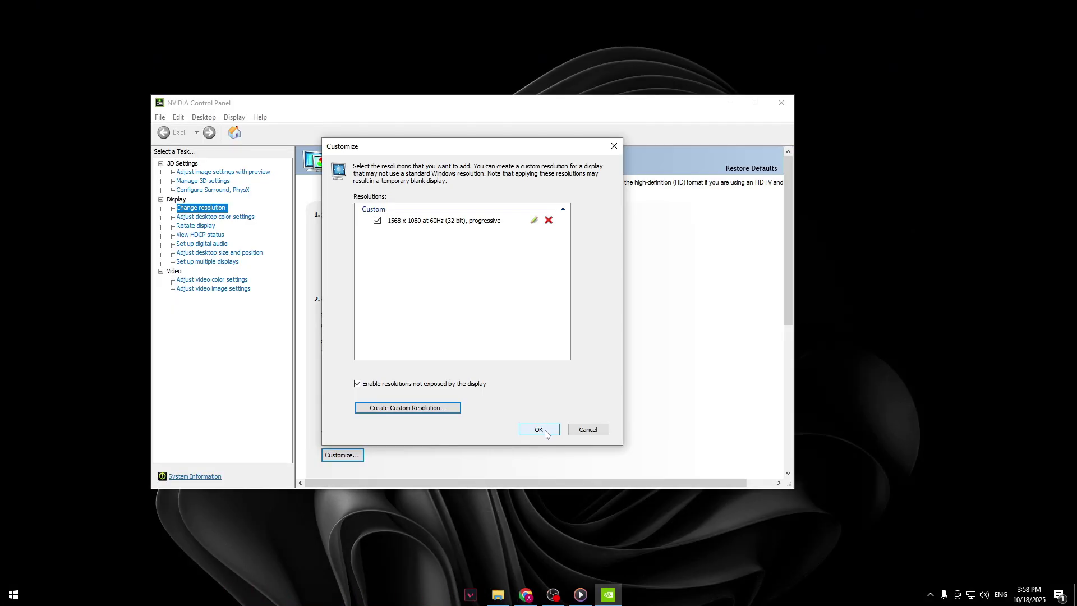
{"action": "left_click", "coordinate": [538, 430]}
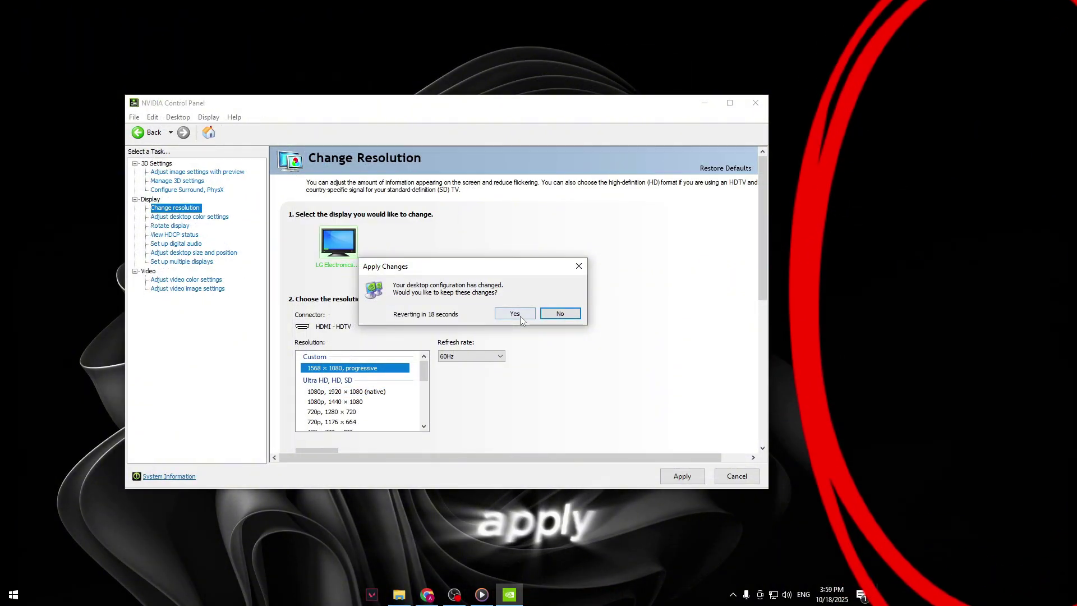
Step: Keep the newly applied 1568 × 1080 custom resolution when prompted
{"action": "left_click", "coordinate": [514, 314]}
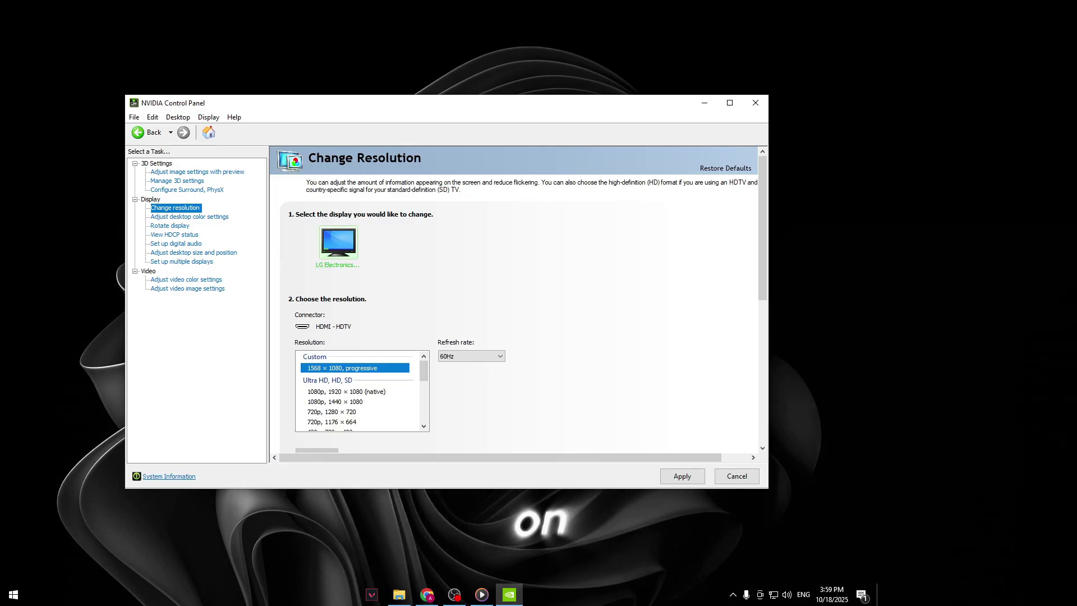
Step: Set desktop scaling to Full-screen, performed on the Display, in Adjust desktop size and position
{"action": "left_click", "coordinate": [193, 253]}
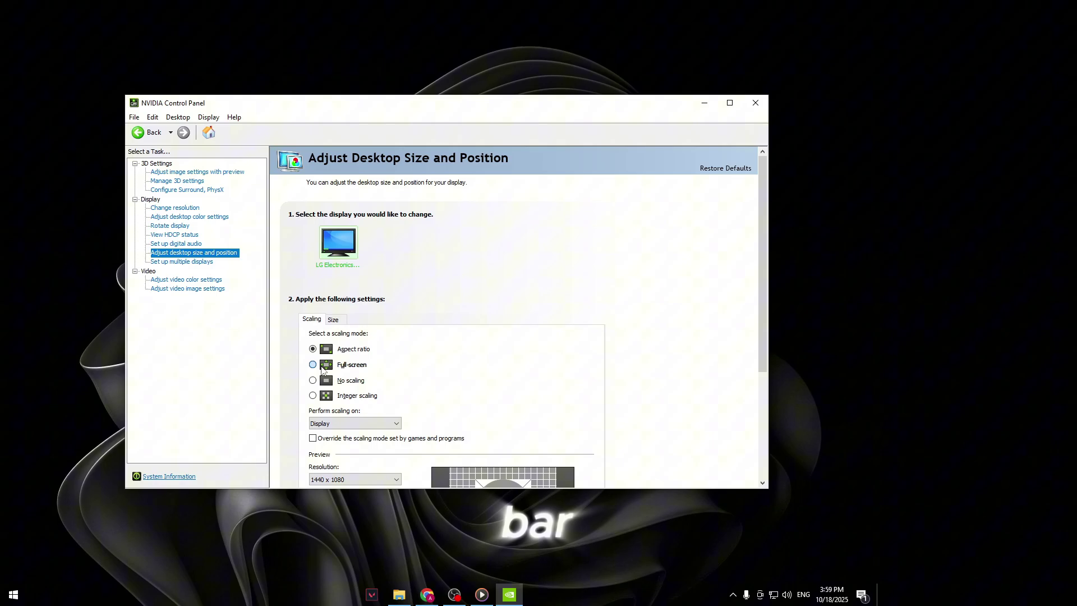
{"action": "left_click", "coordinate": [313, 365]}
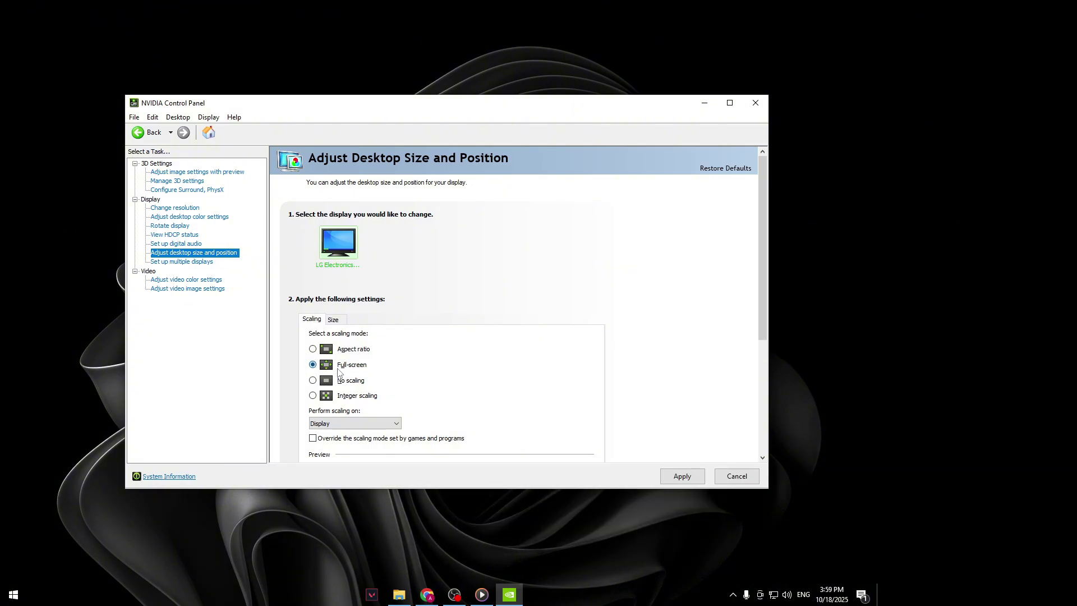
{"action": "left_click", "coordinate": [357, 424]}
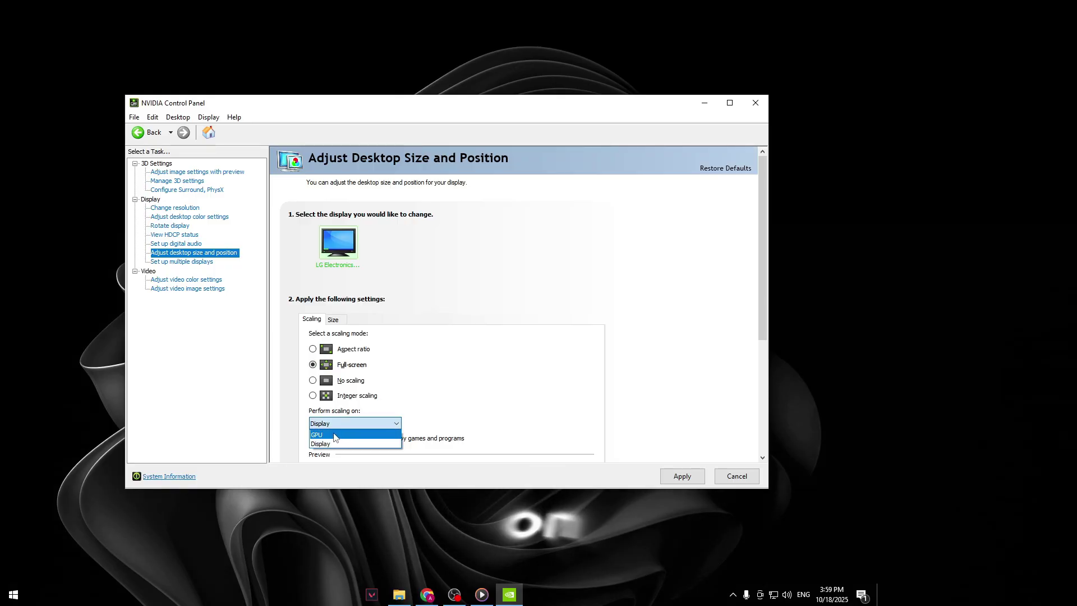
{"action": "left_click", "coordinate": [345, 436]}
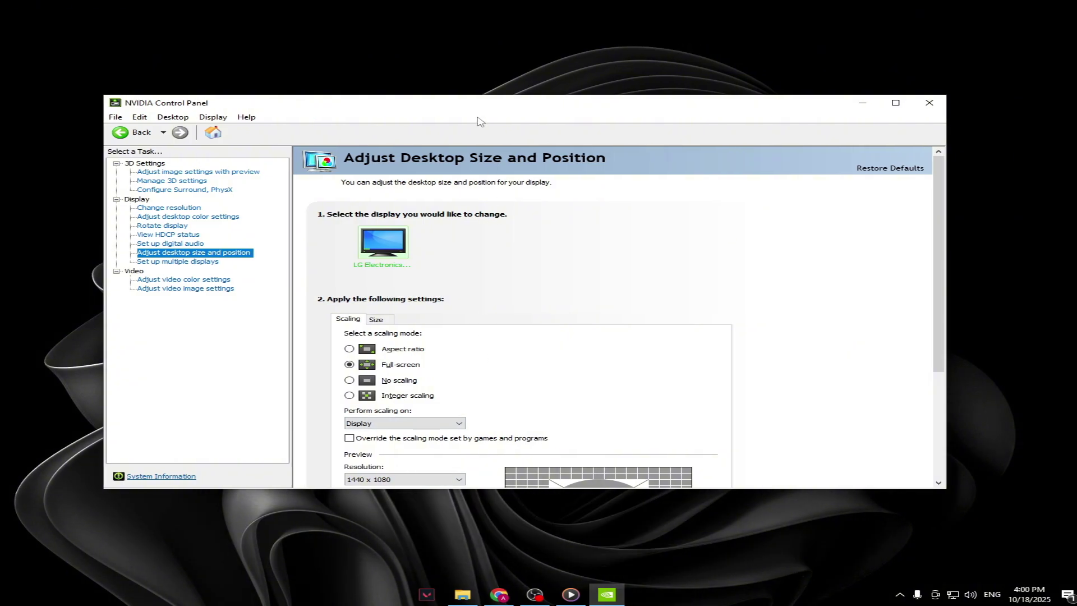
Step: Select the custom 1568 × 1080 resolution and resize the control panel window
{"action": "double_click", "coordinate": [482, 104]}
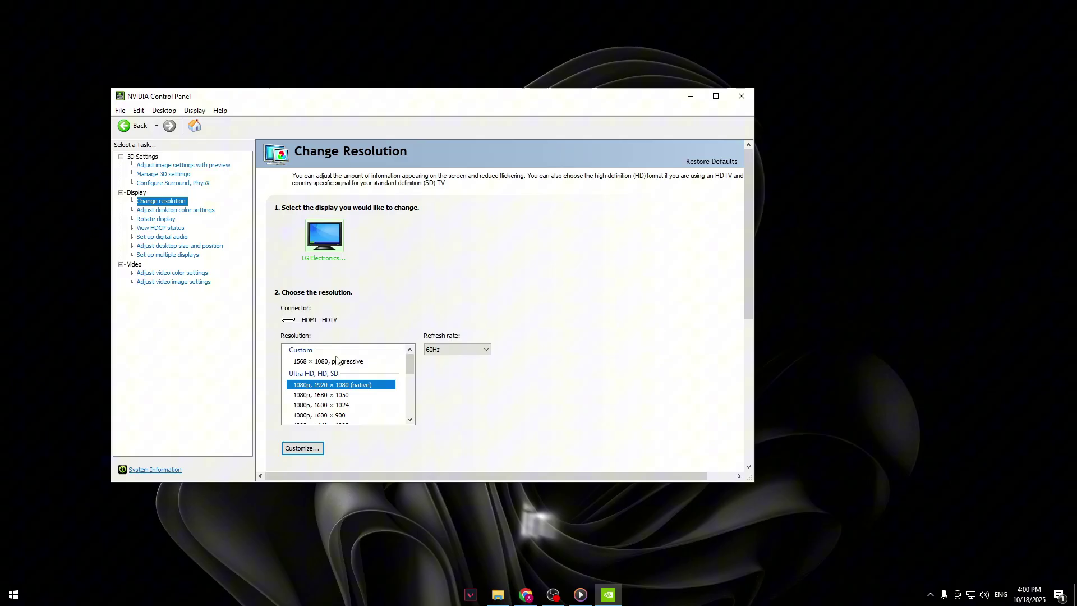
{"action": "left_click", "coordinate": [338, 361]}
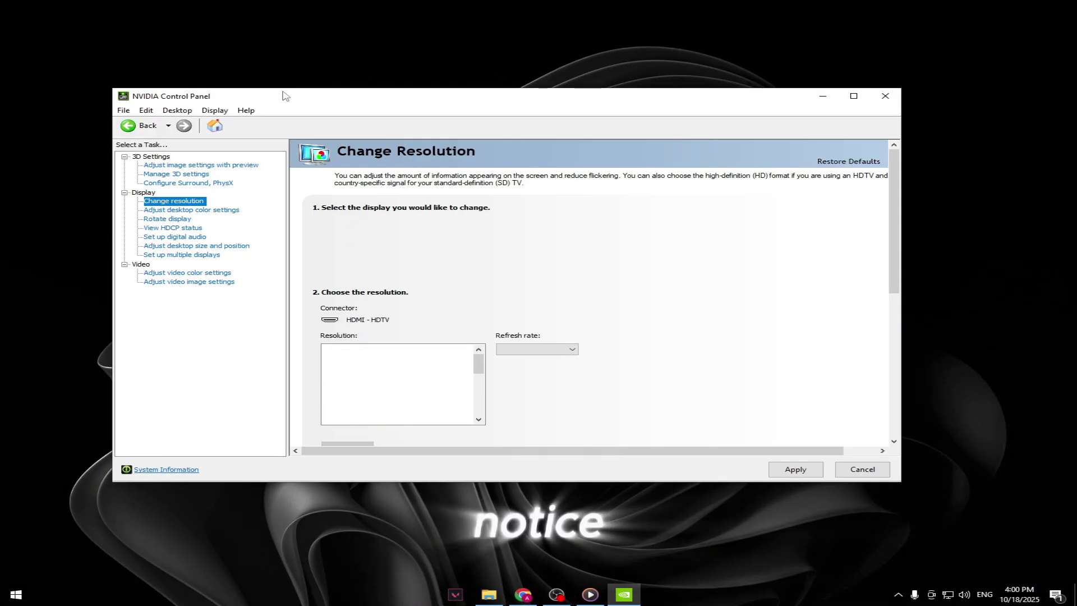
{"action": "double_click", "coordinate": [379, 12]}
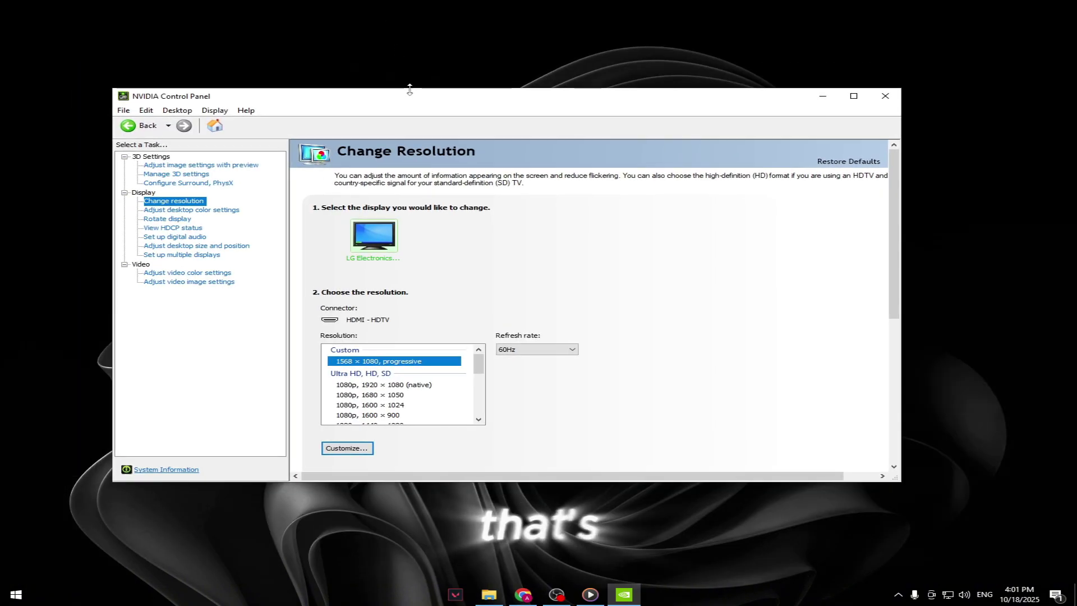
{"action": "left_click_drag", "start_coordinate": [418, 8], "coordinate": [418, 93]}
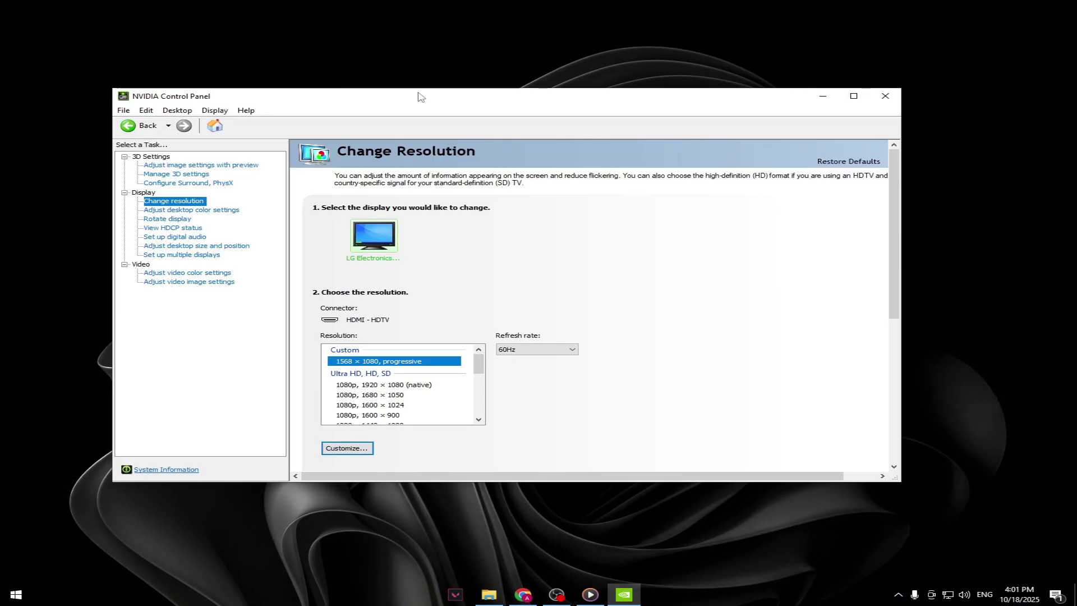
{"action": "double_click", "coordinate": [418, 93]}
{"action": "double_click", "coordinate": [549, 6]}
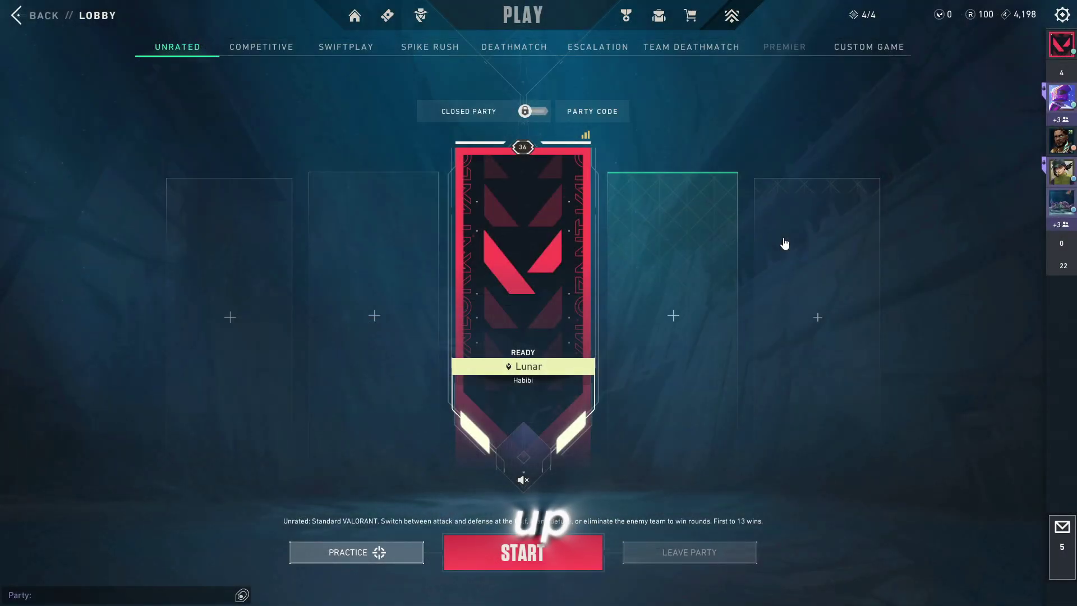
Step: Confirm VALORANT's video display mode stays Windowed Fullscreen, then close Settings
{"action": "left_click", "coordinate": [1062, 15]}
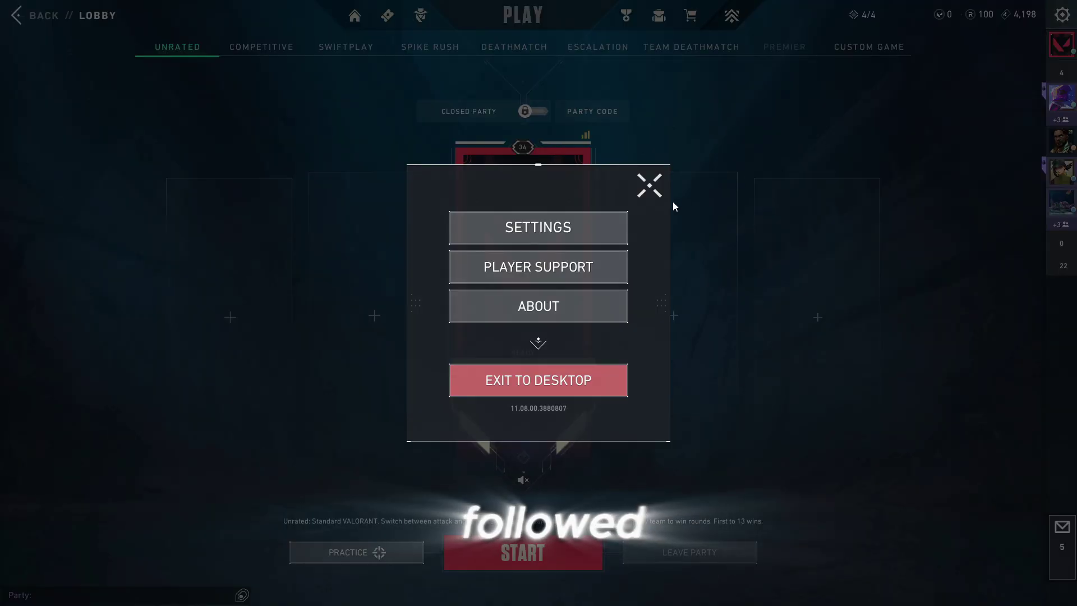
{"action": "left_click", "coordinate": [606, 229]}
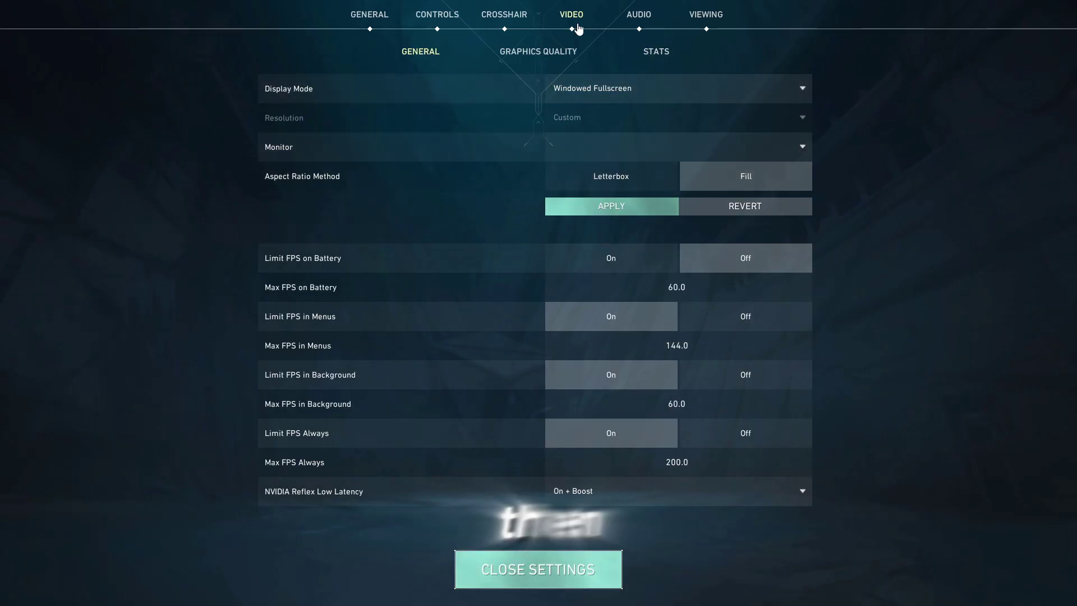
{"action": "left_click", "coordinate": [666, 89]}
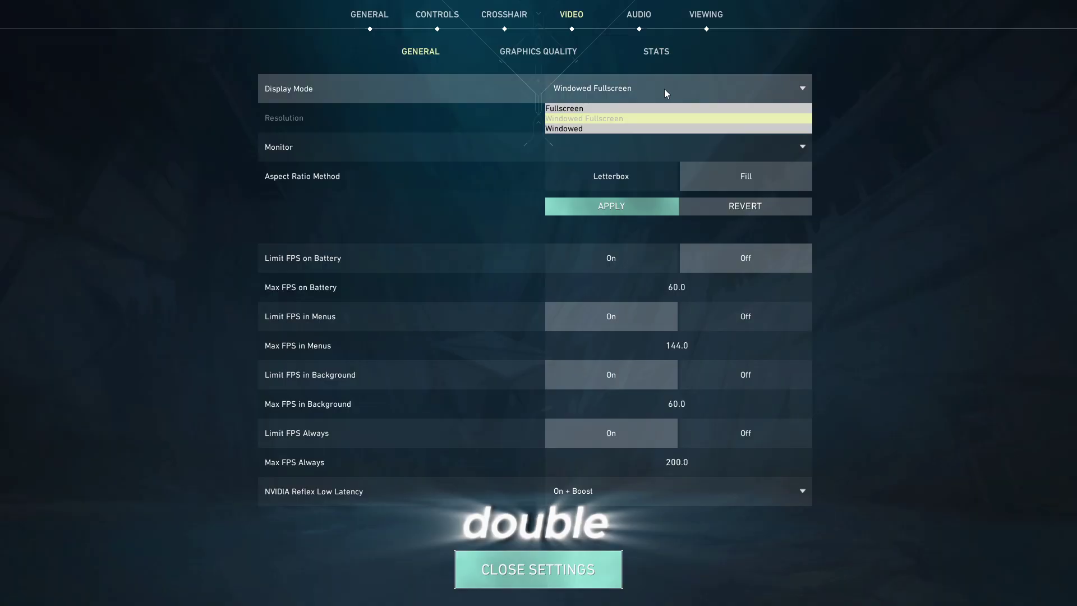
{"action": "left_click", "coordinate": [605, 118]}
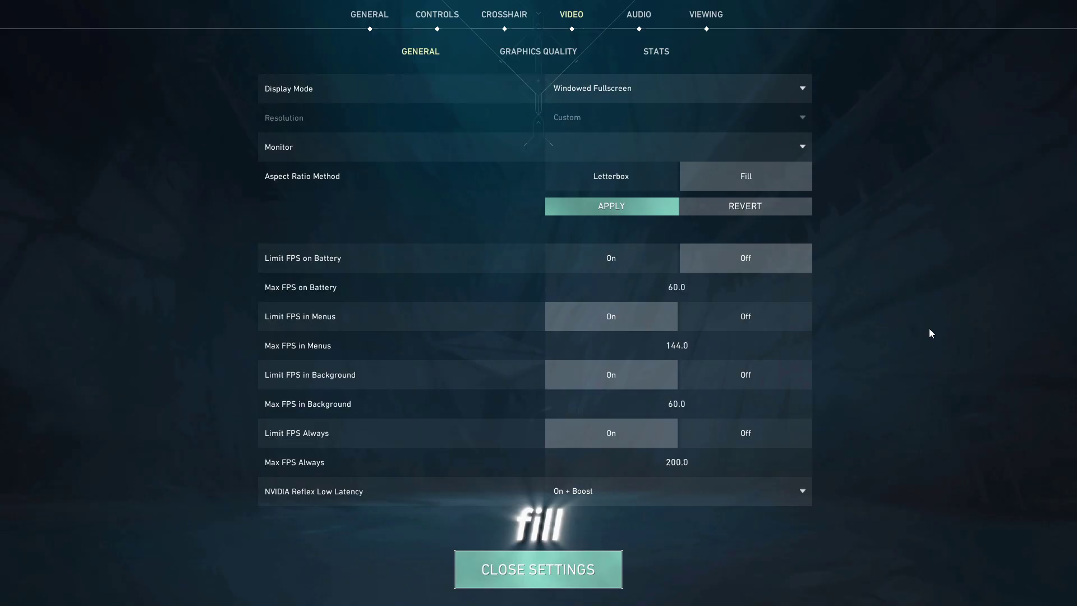
{"action": "left_click", "coordinate": [610, 562]}
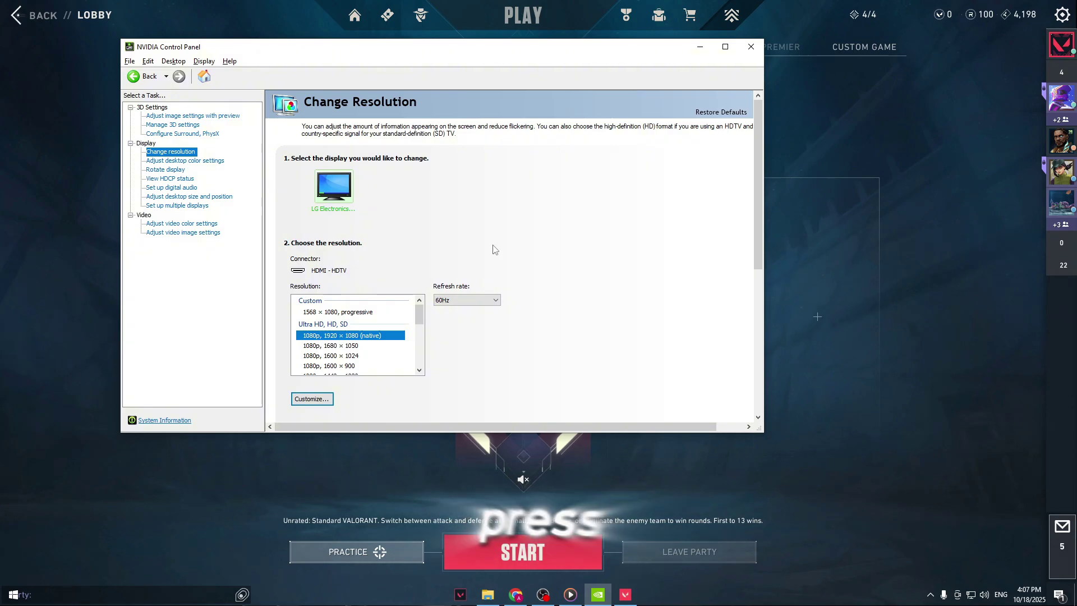
Step: Reselect the custom 1568 × 1080 resolution, close NVIDIA Control Panel and return to the party lobby
{"action": "left_click_drag", "start_coordinate": [431, 54], "coordinate": [586, 108]}
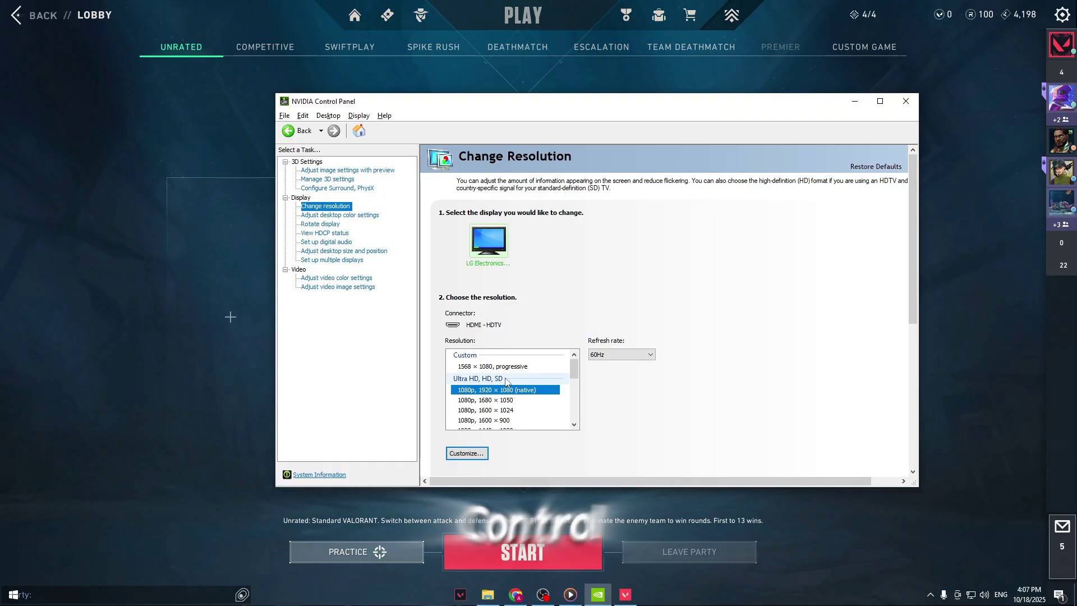
{"action": "left_click", "coordinate": [494, 366]}
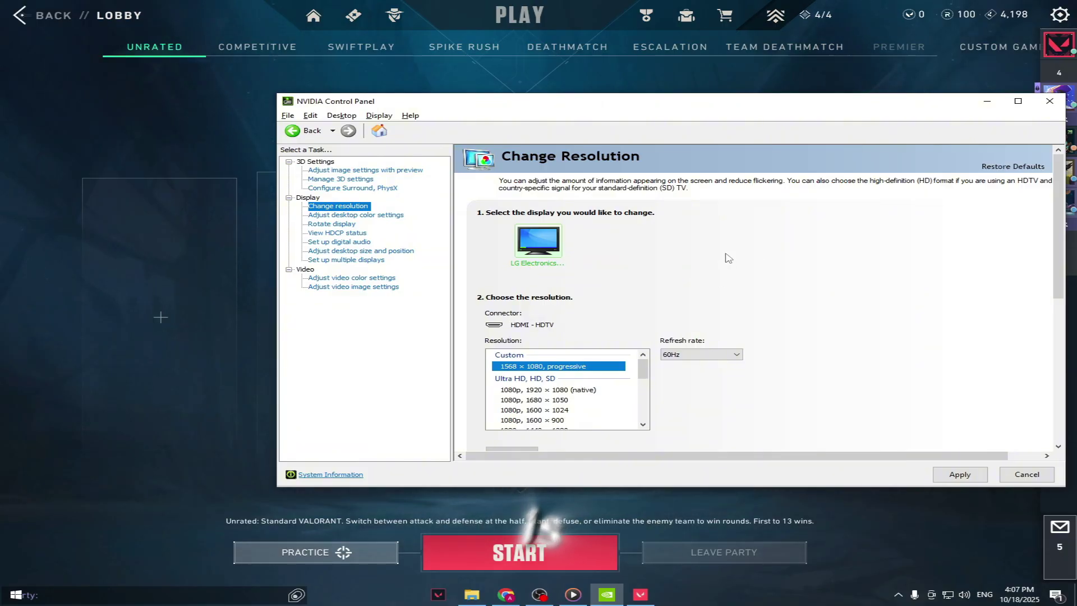
{"action": "left_click", "coordinate": [1049, 101]}
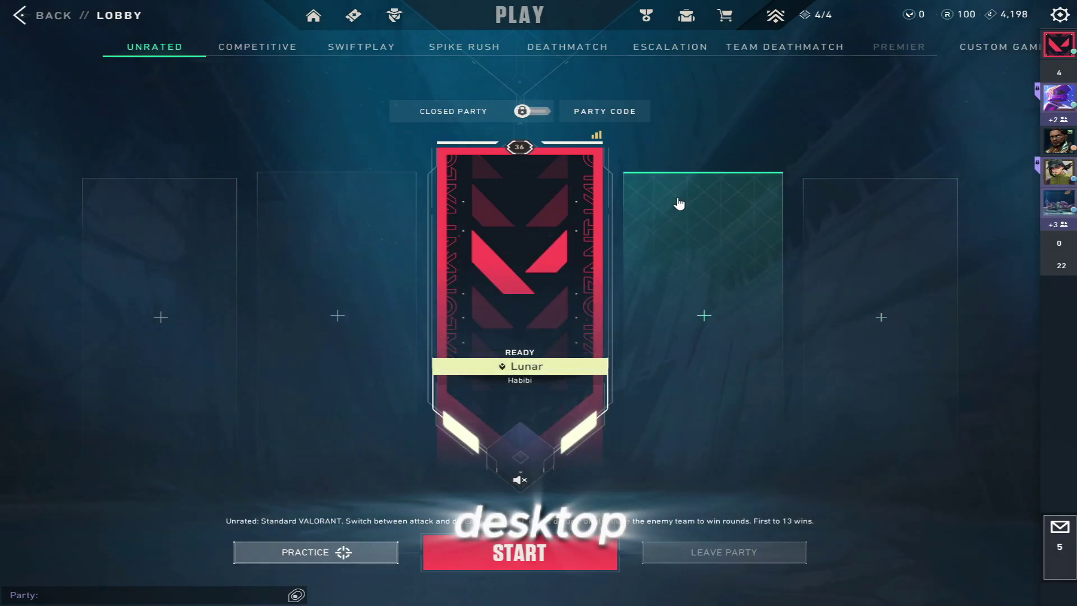
{"action": "left_click", "coordinate": [696, 21]}
{"action": "key", "text": "Escape"}
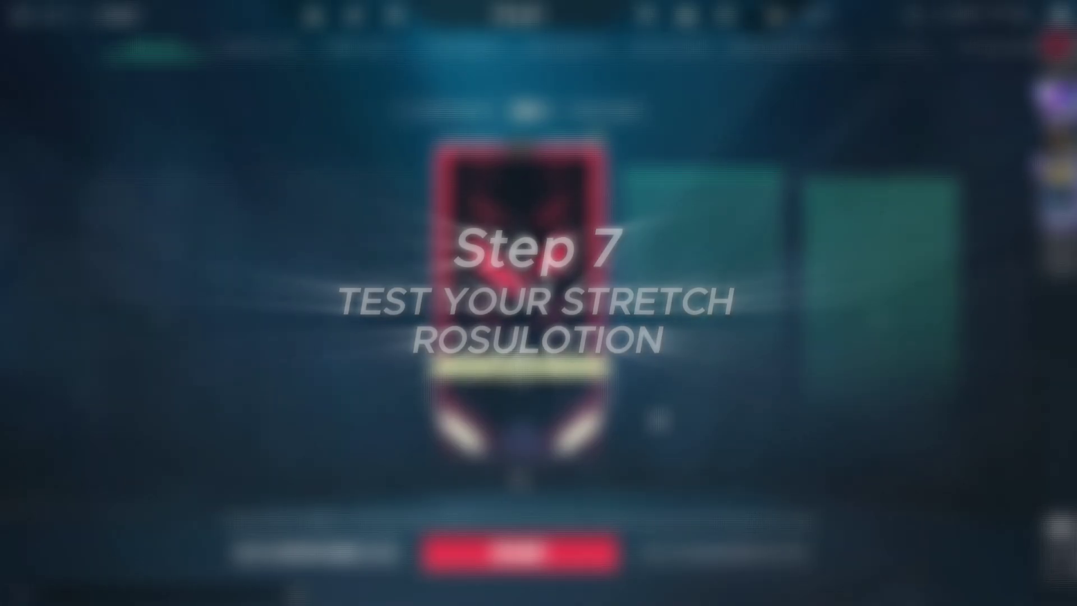
Step: Start Practice mode in the Range and equip the Vandal from the Buy menu
{"action": "left_click", "coordinate": [359, 554]}
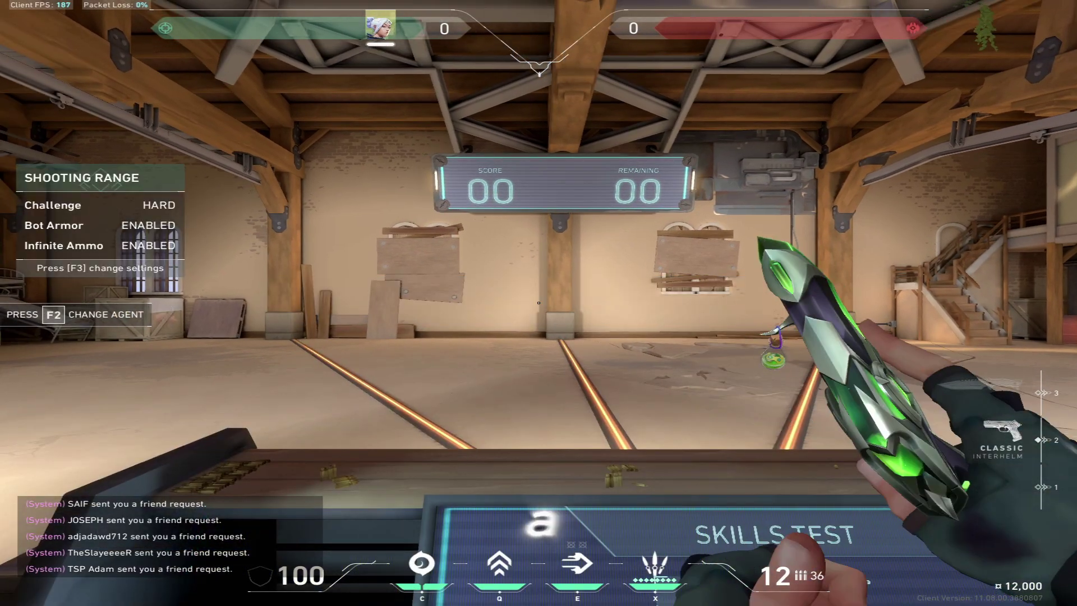
{"action": "key", "text": "b"}
{"action": "key", "text": "b"}
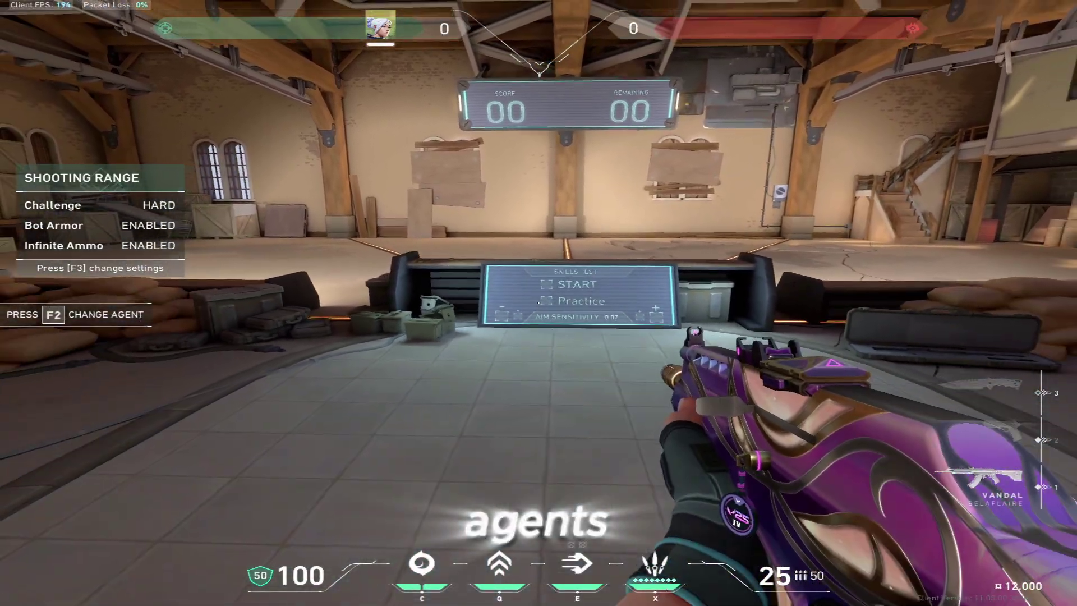
{"action": "left_click", "coordinate": [539, 303]}
Step: Walk to the Skills Test panel and shoot the Practice bots with the Vandal
{"action": "key", "text": "w"}
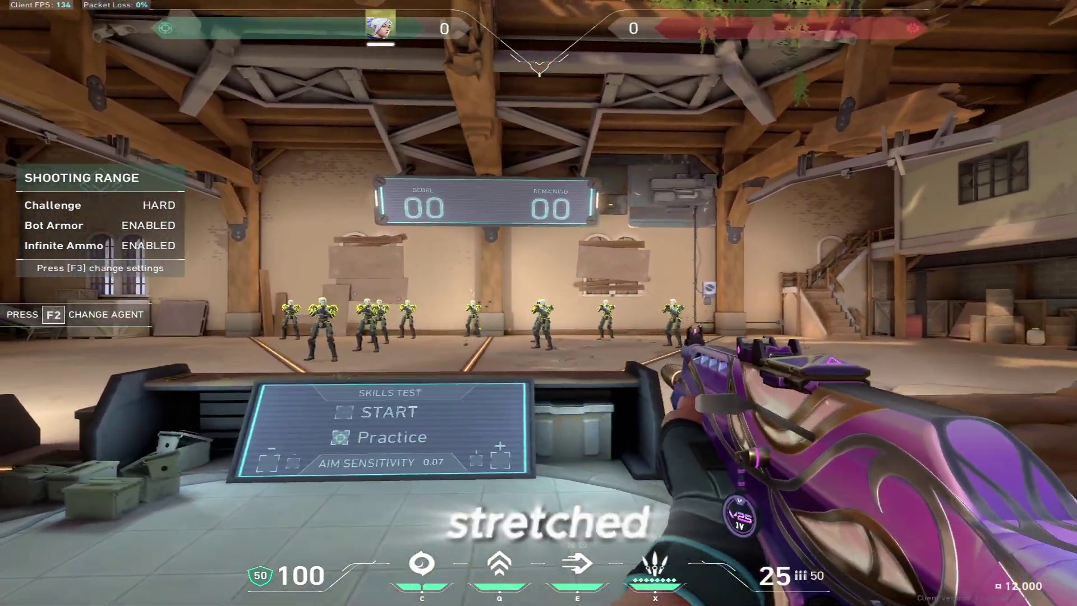
{"action": "left_click", "coordinate": [538, 303]}
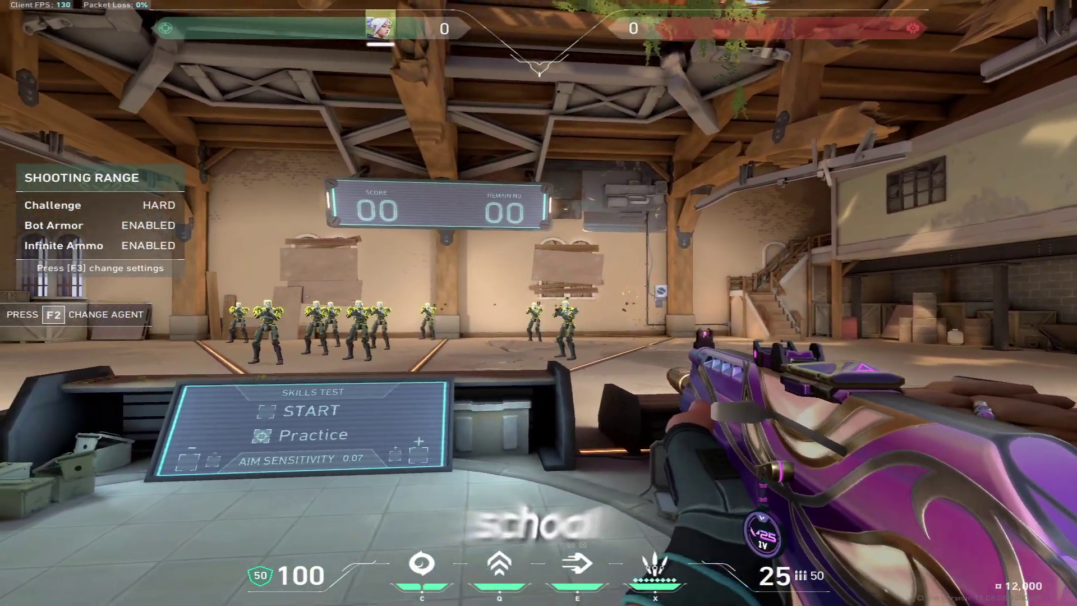
{"action": "left_click", "coordinate": [539, 303]}
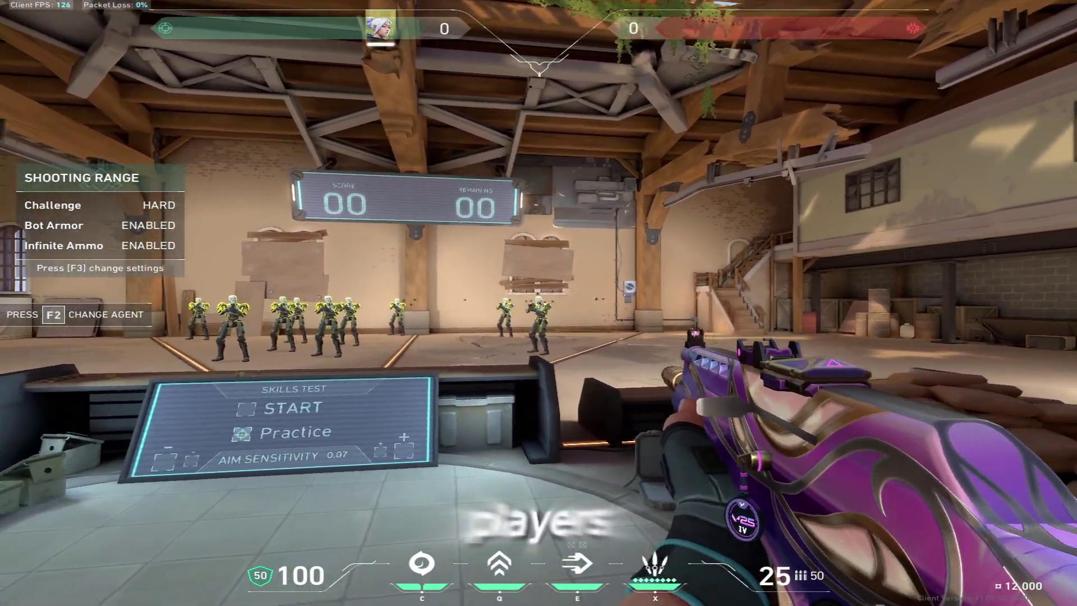
{"action": "left_click", "coordinate": [539, 303]}
{"action": "key", "text": "3"}
{"action": "key", "text": "1"}
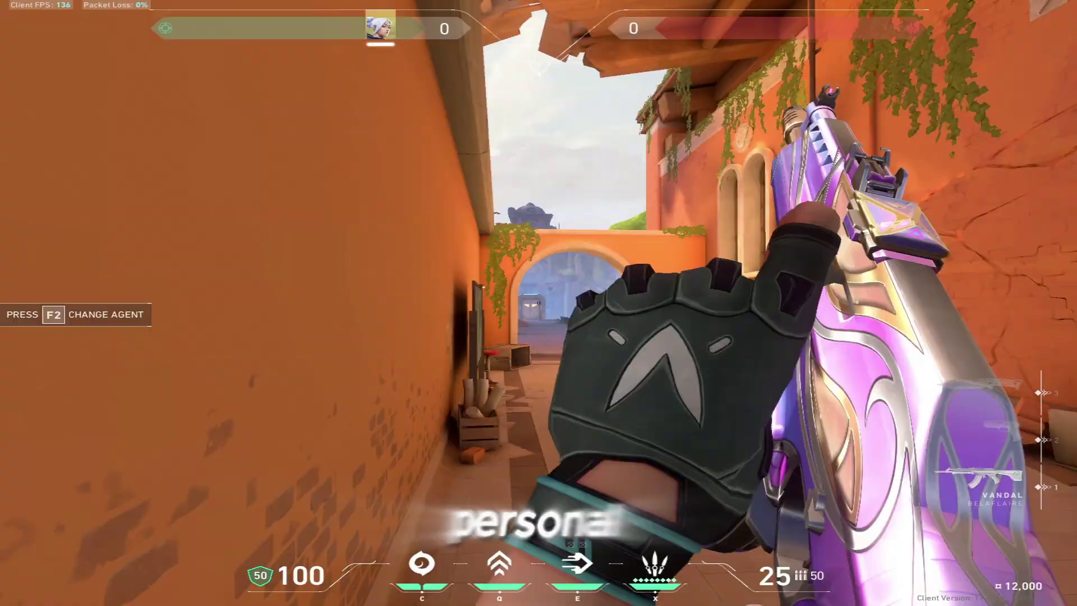
{"action": "key", "text": "w"}
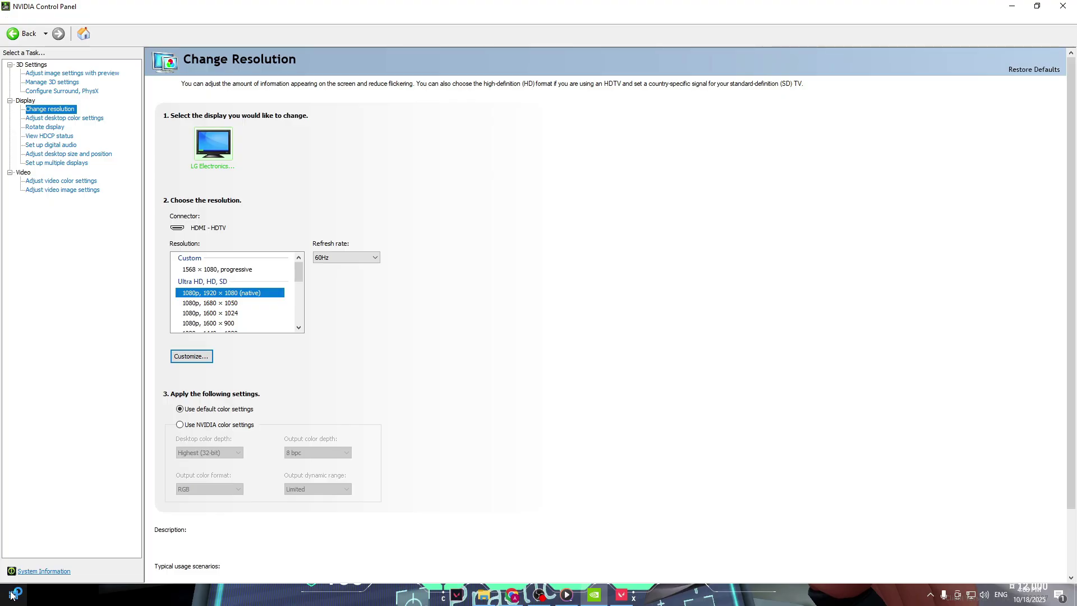
Step: Open Device Manager by searching 'dev' from the Start menu
{"action": "left_click", "coordinate": [11, 595]}
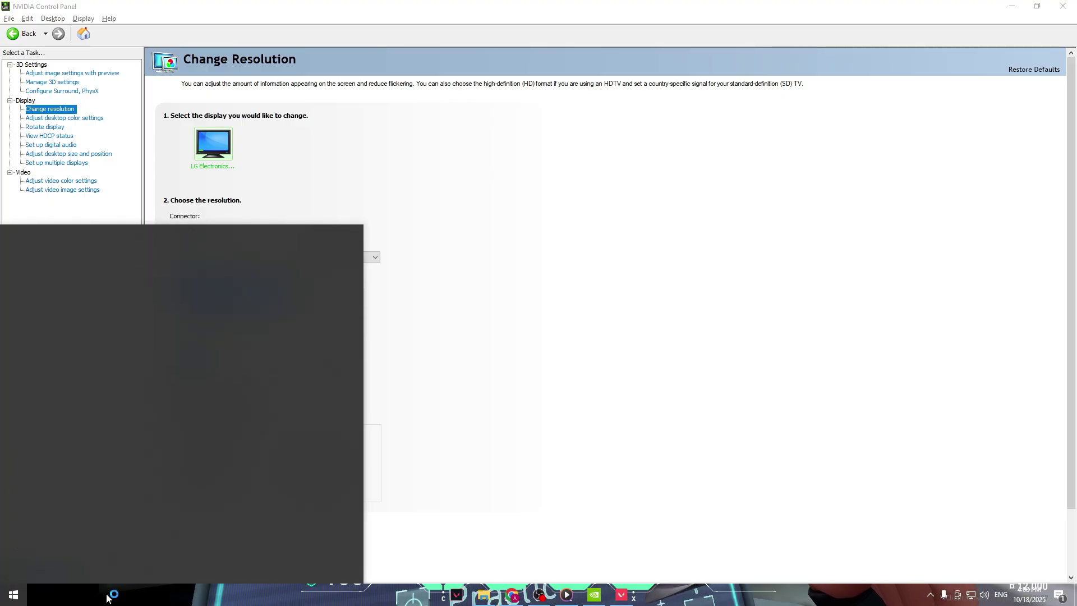
{"action": "left_click", "coordinate": [113, 595]}
{"action": "type", "text": "dev"}
{"action": "left_click", "coordinate": [116, 271]}
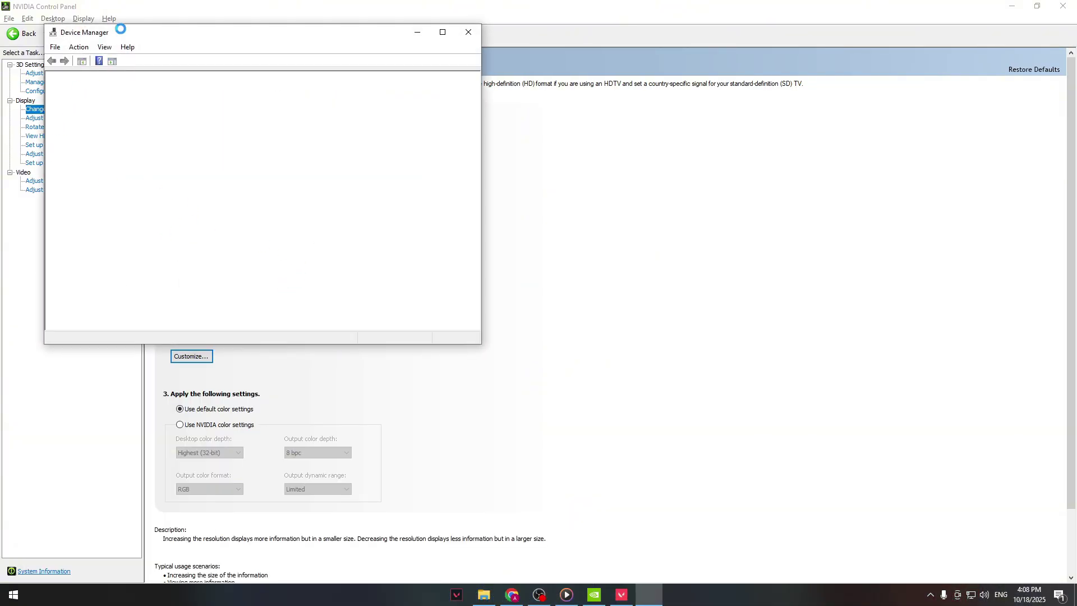
{"action": "left_click_drag", "start_coordinate": [157, 35], "coordinate": [426, 66]}
Step: Choose Enable device for the first and second Generic PnP Monitor under Monitors
{"action": "left_click", "coordinate": [391, 209]}
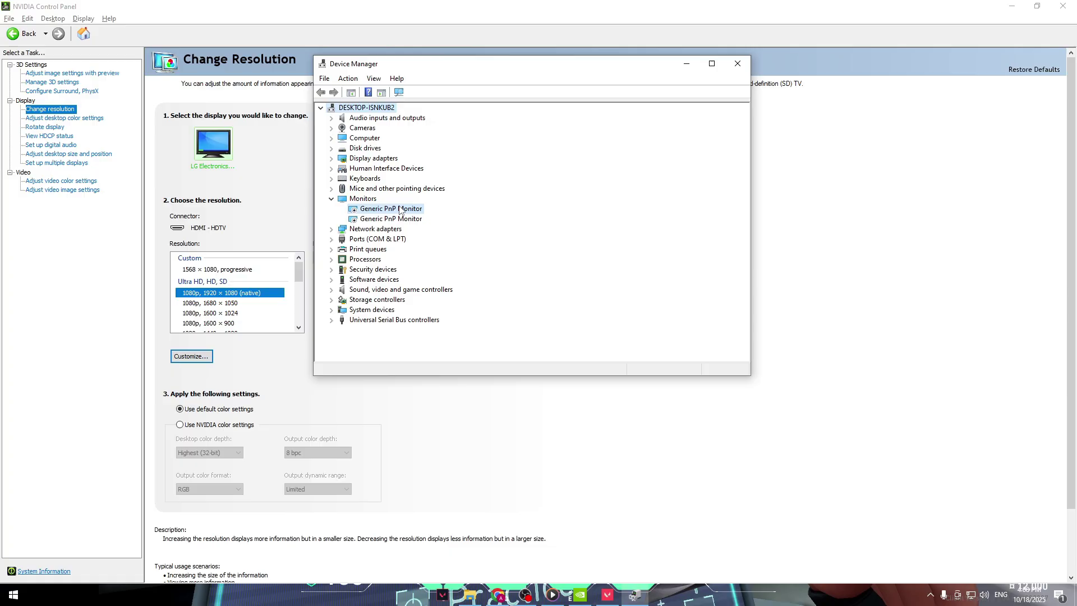
{"action": "right_click", "coordinate": [400, 209]}
{"action": "left_click", "coordinate": [439, 225]}
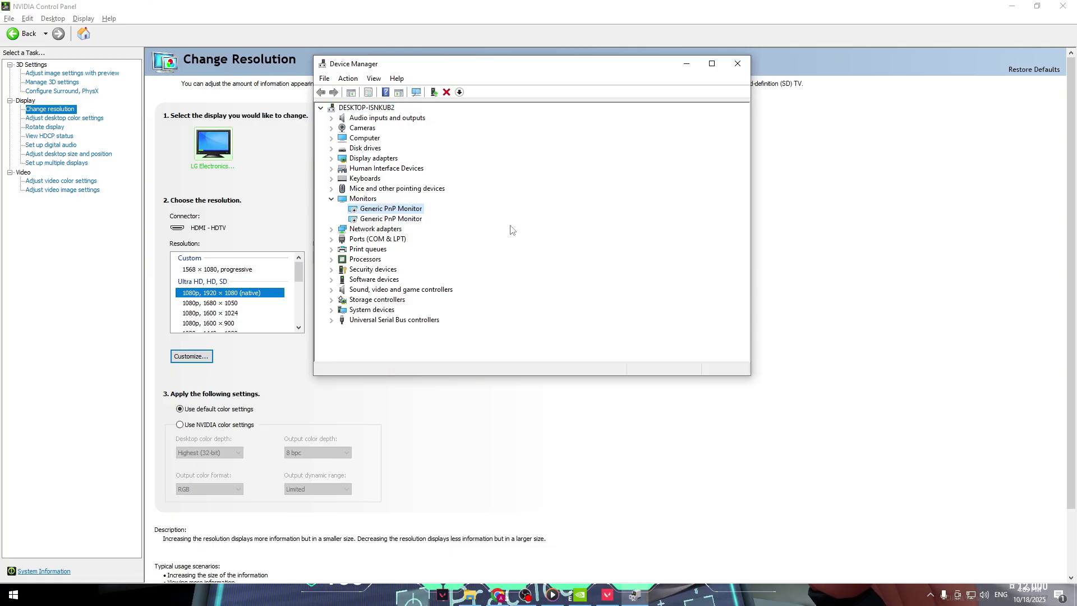
{"action": "right_click", "coordinate": [380, 220]}
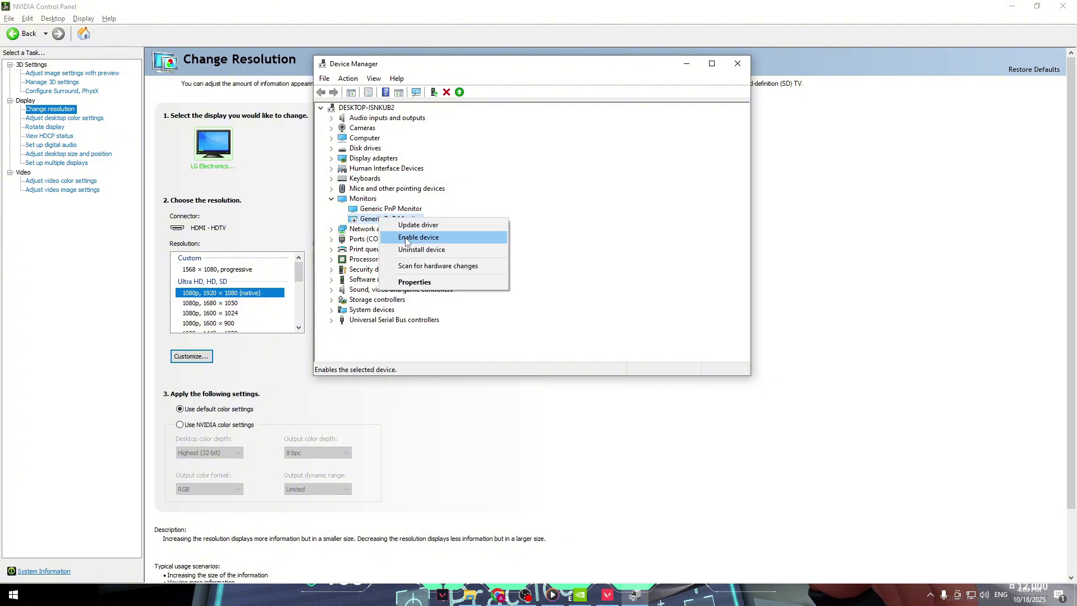
{"action": "left_click", "coordinate": [408, 237]}
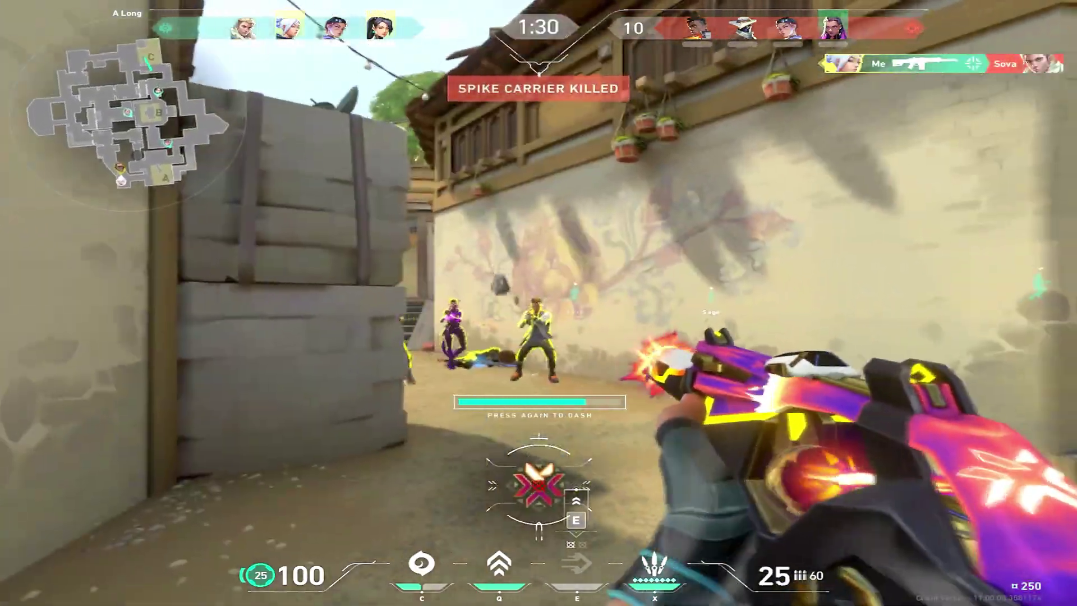
{"action": "key", "text": "e"}
{"action": "left_click", "coordinate": [539, 303]}
{"action": "left_click", "coordinate": [538, 303]}
{"action": "left_click", "coordinate": [539, 303]}
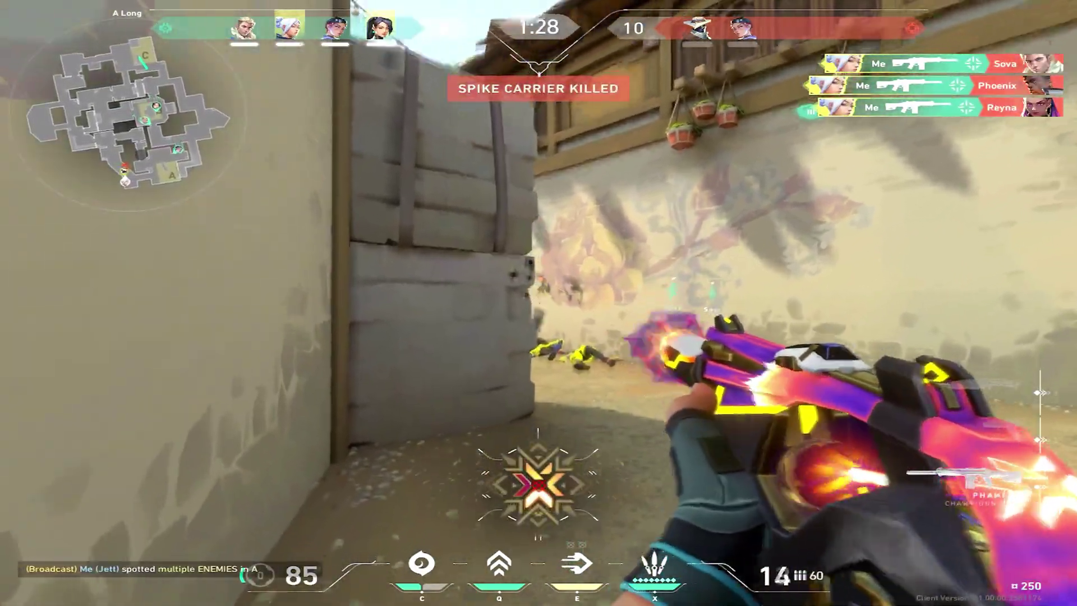
{"action": "left_click", "coordinate": [539, 303]}
{"action": "left_click", "coordinate": [538, 303]}
{"action": "left_click", "coordinate": [538, 303]}
{"action": "left_click", "coordinate": [538, 303]}
{"action": "key", "text": "e"}
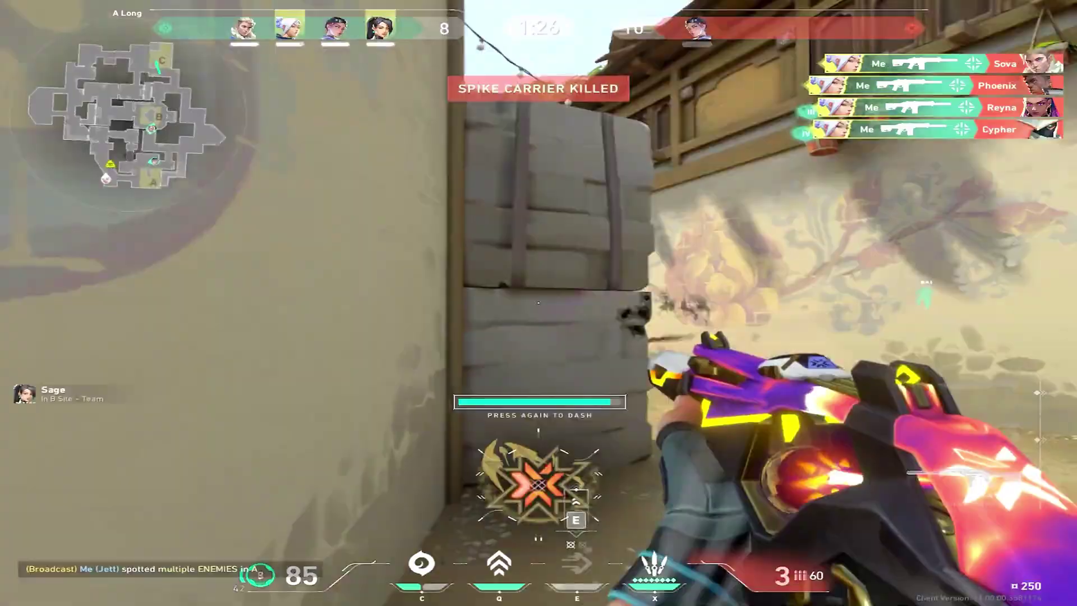
{"action": "key", "text": "x"}
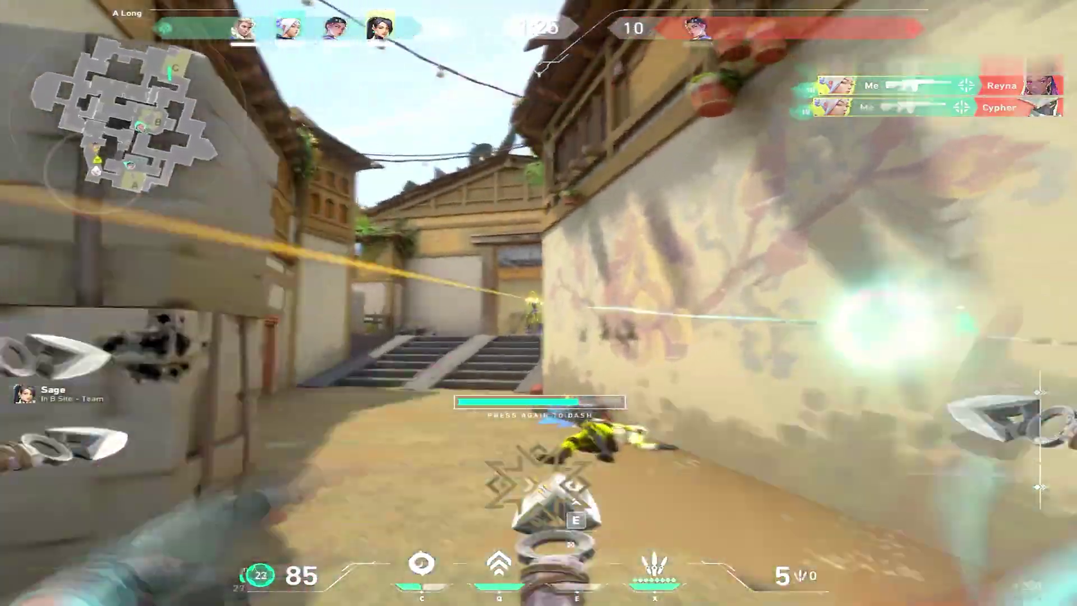
{"action": "left_click", "coordinate": [539, 303]}
{"action": "left_click", "coordinate": [539, 303]}
{"action": "left_click", "coordinate": [539, 302]}
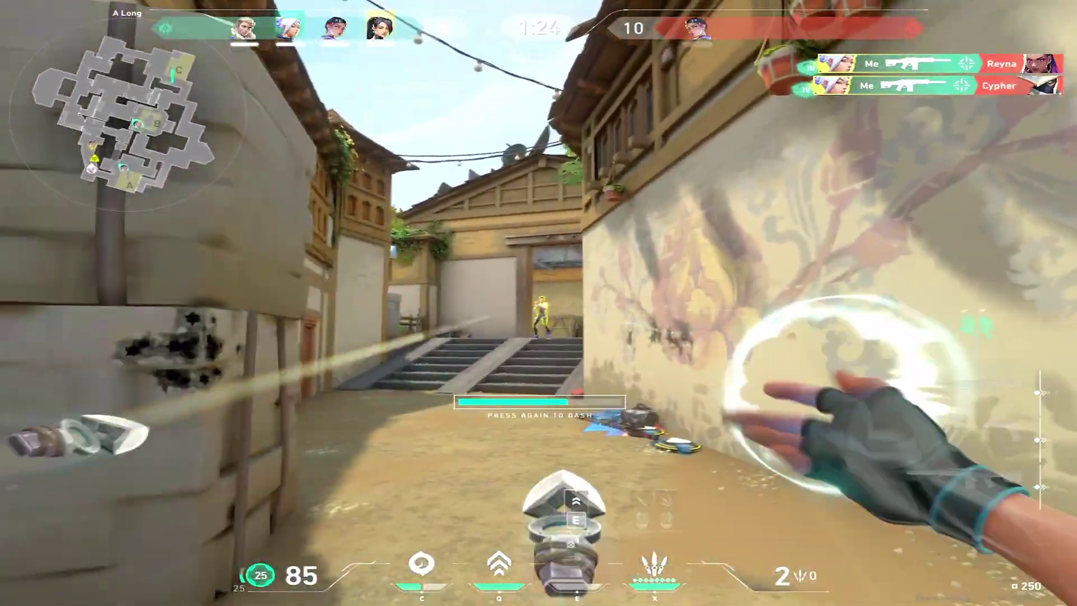
{"action": "key", "text": "1"}
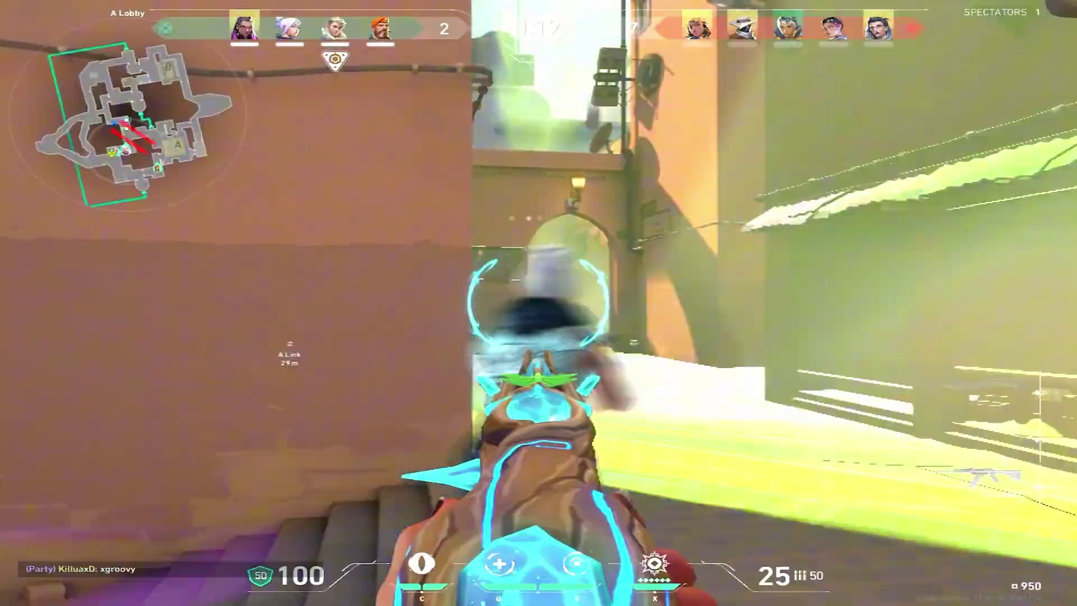
{"action": "left_click", "coordinate": [538, 303]}
{"action": "left_click", "coordinate": [539, 303]}
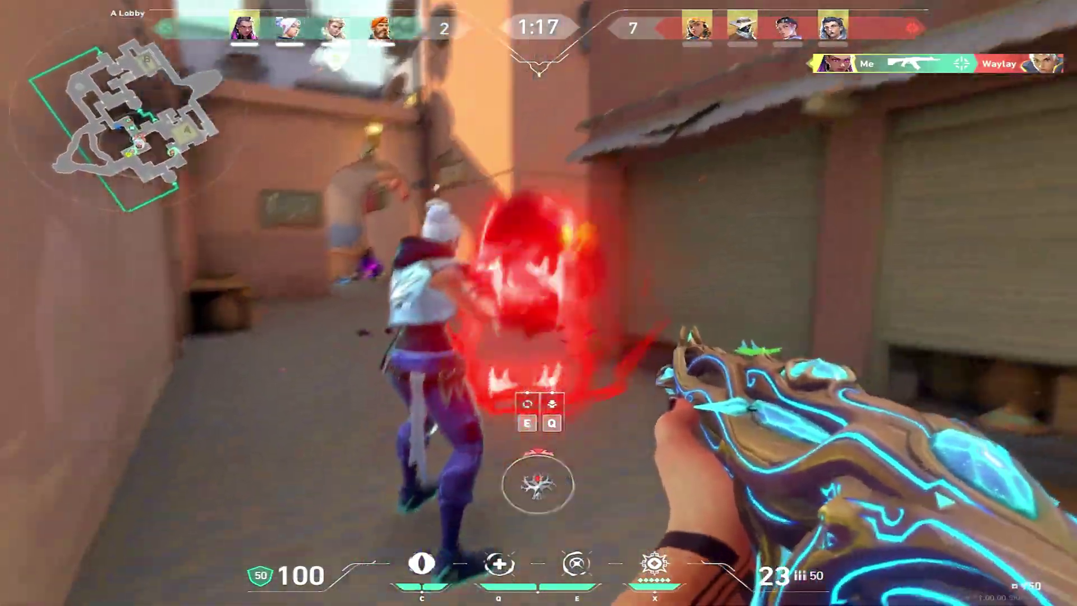
{"action": "left_click", "coordinate": [539, 303]}
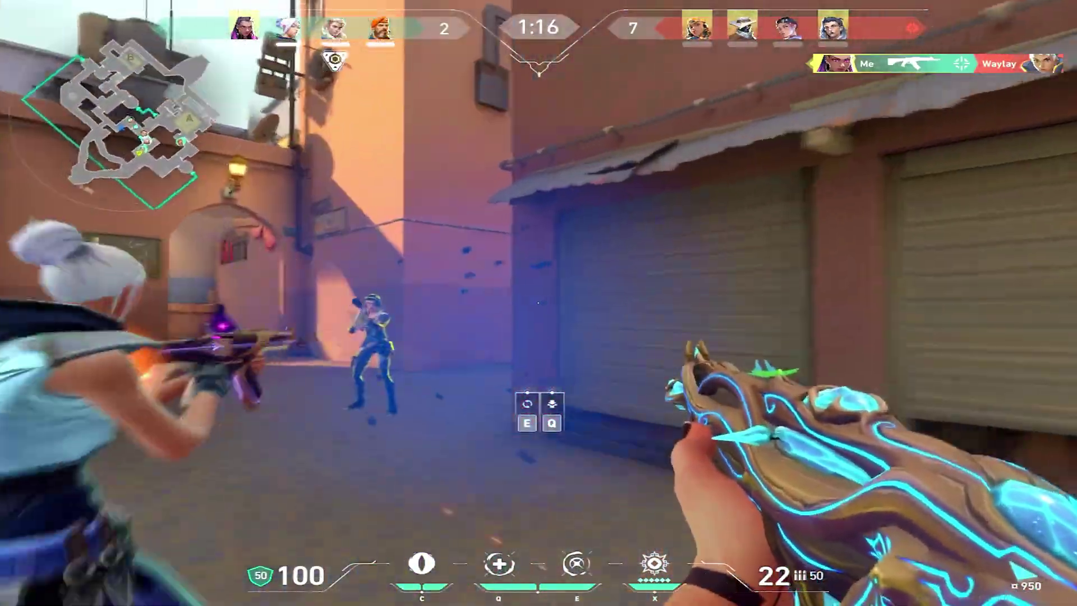
{"action": "left_click", "coordinate": [539, 303]}
{"action": "left_click", "coordinate": [539, 303]}
{"action": "key", "text": "q"}
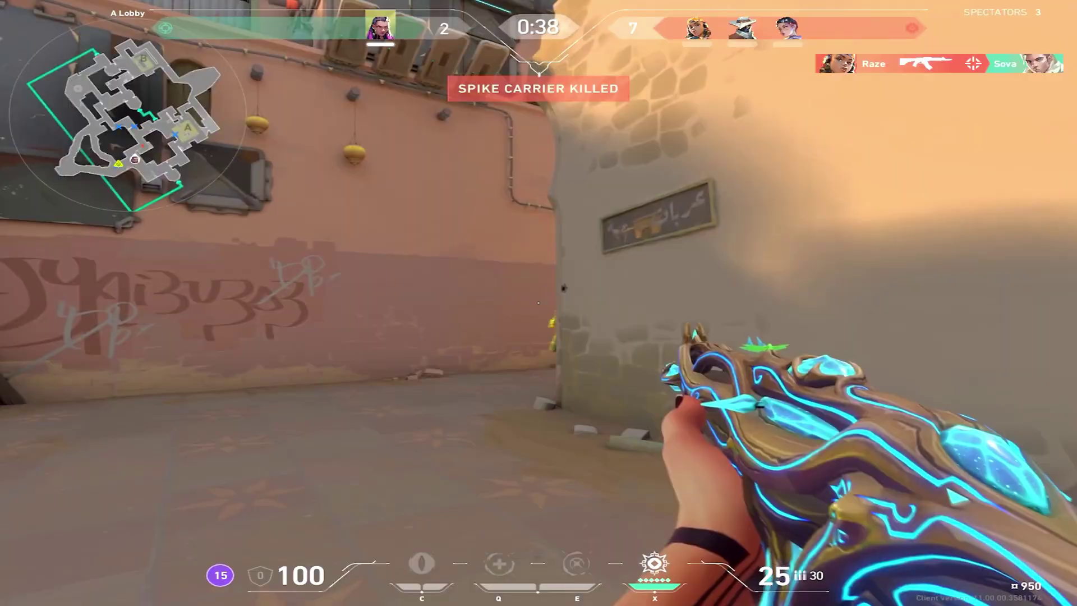
{"action": "left_click", "coordinate": [539, 303]}
{"action": "left_click", "coordinate": [538, 303]}
{"action": "left_click", "coordinate": [538, 303]}
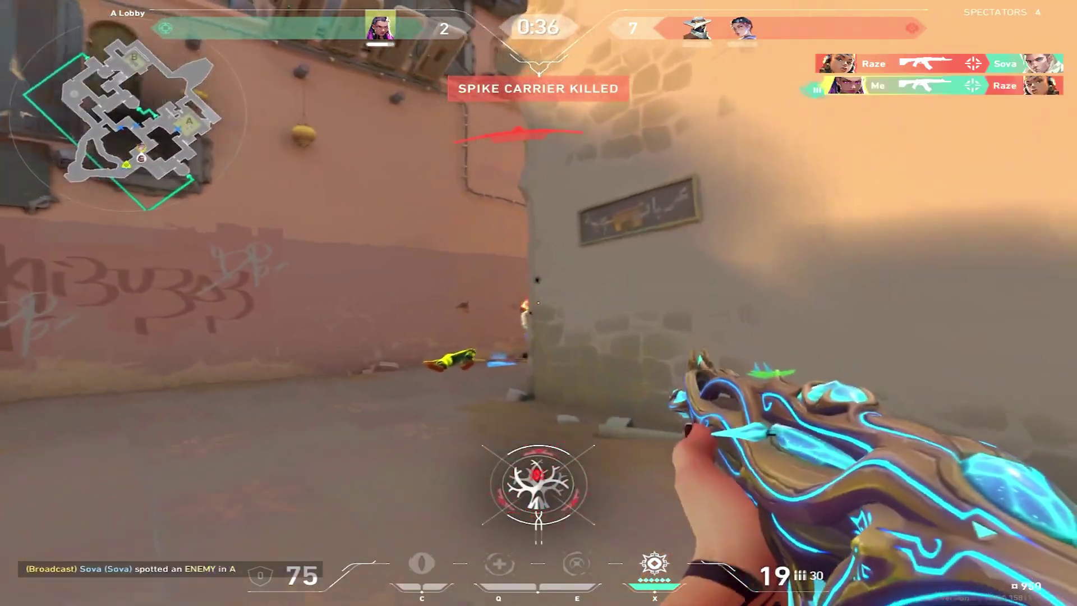
{"action": "left_click", "coordinate": [538, 303]}
{"action": "left_click", "coordinate": [538, 303]}
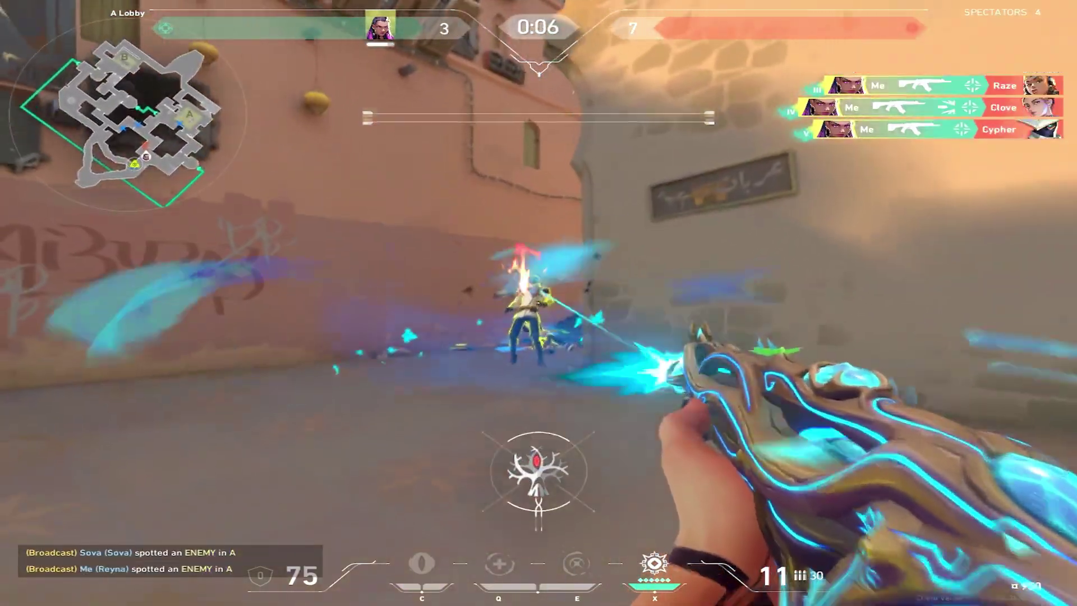
{"action": "key", "text": "3"}
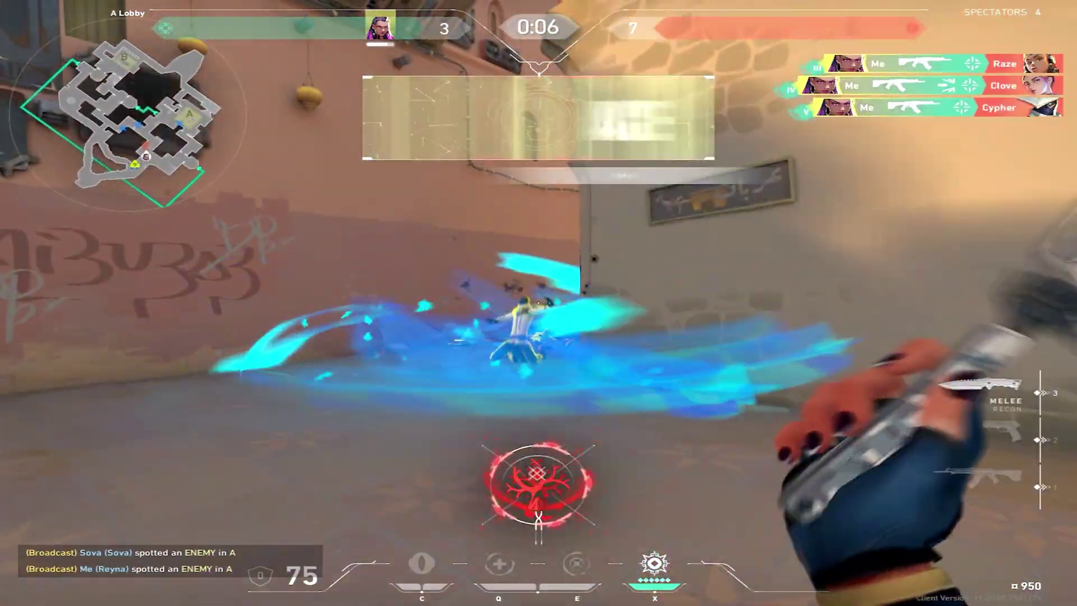